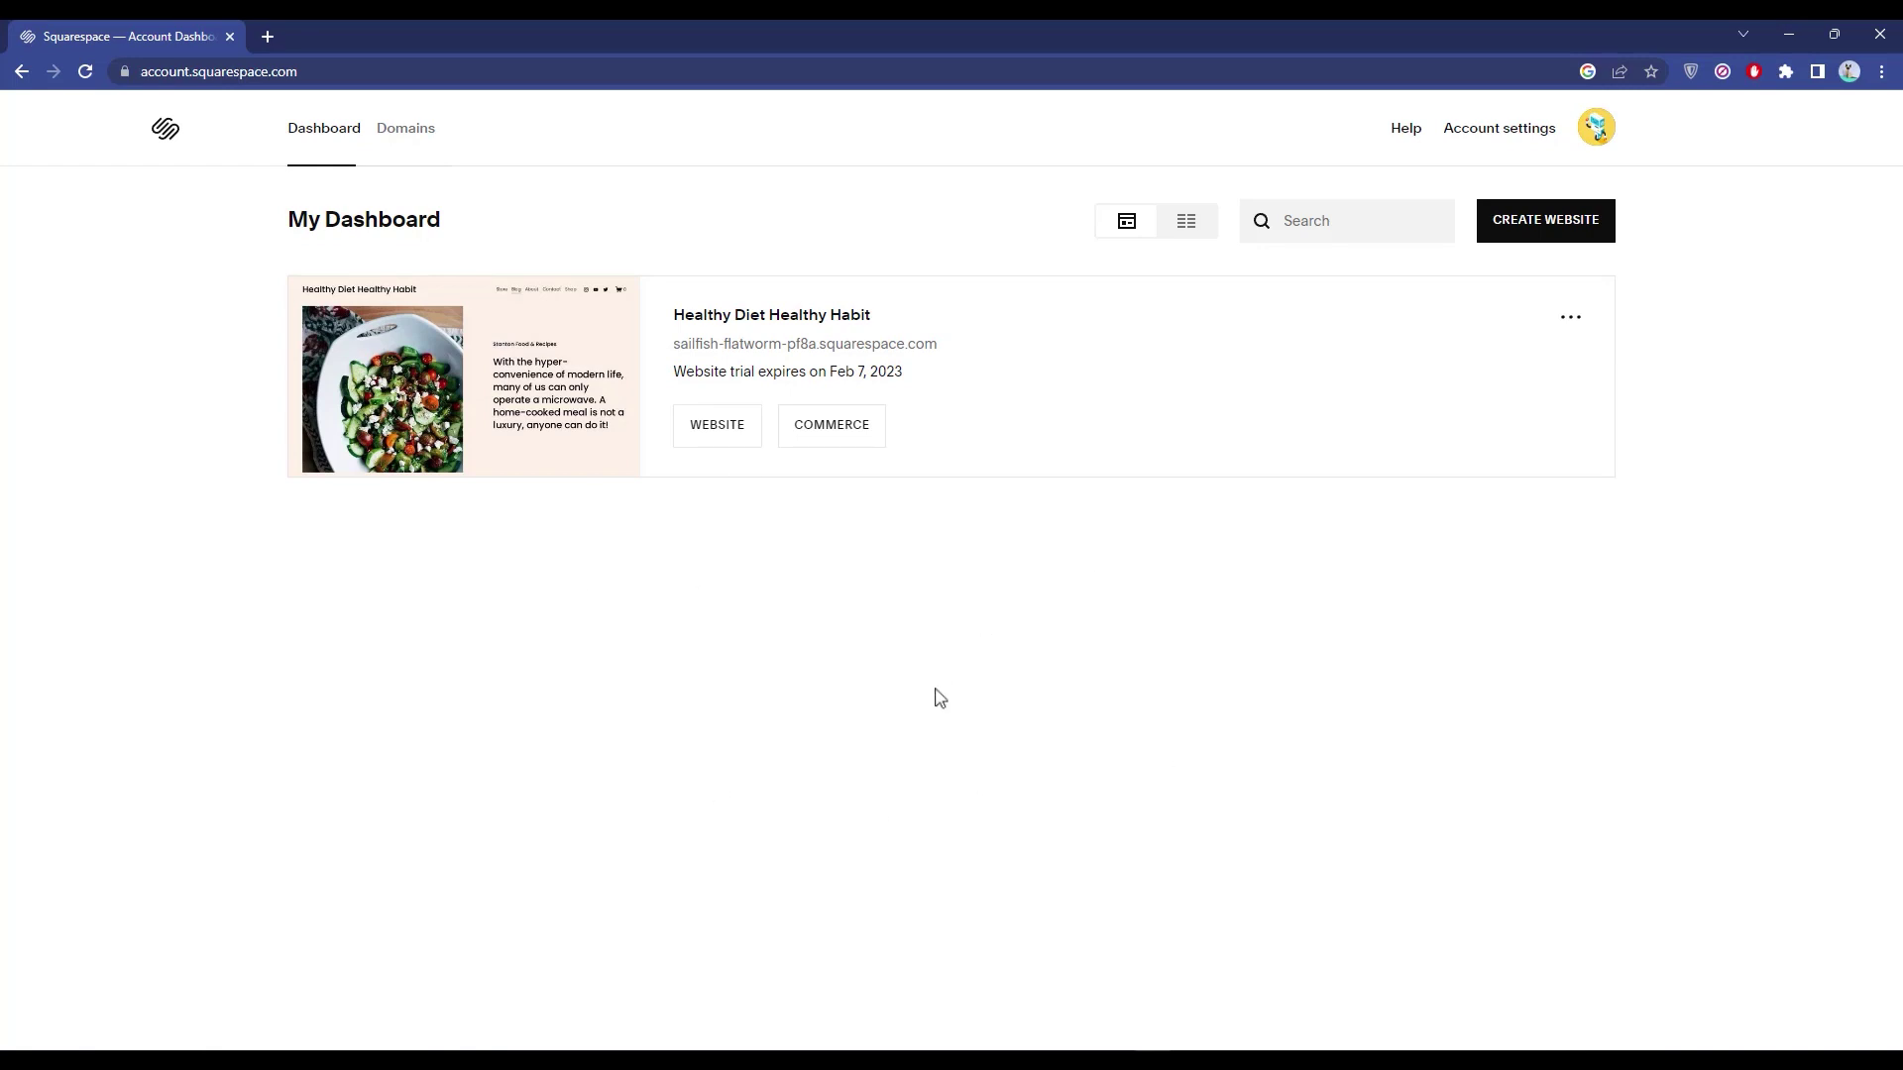
# Open the Healthy Diet Healthy Habit site's WEBSITE editor from its dashboard card.
pyautogui.click(696, 424)
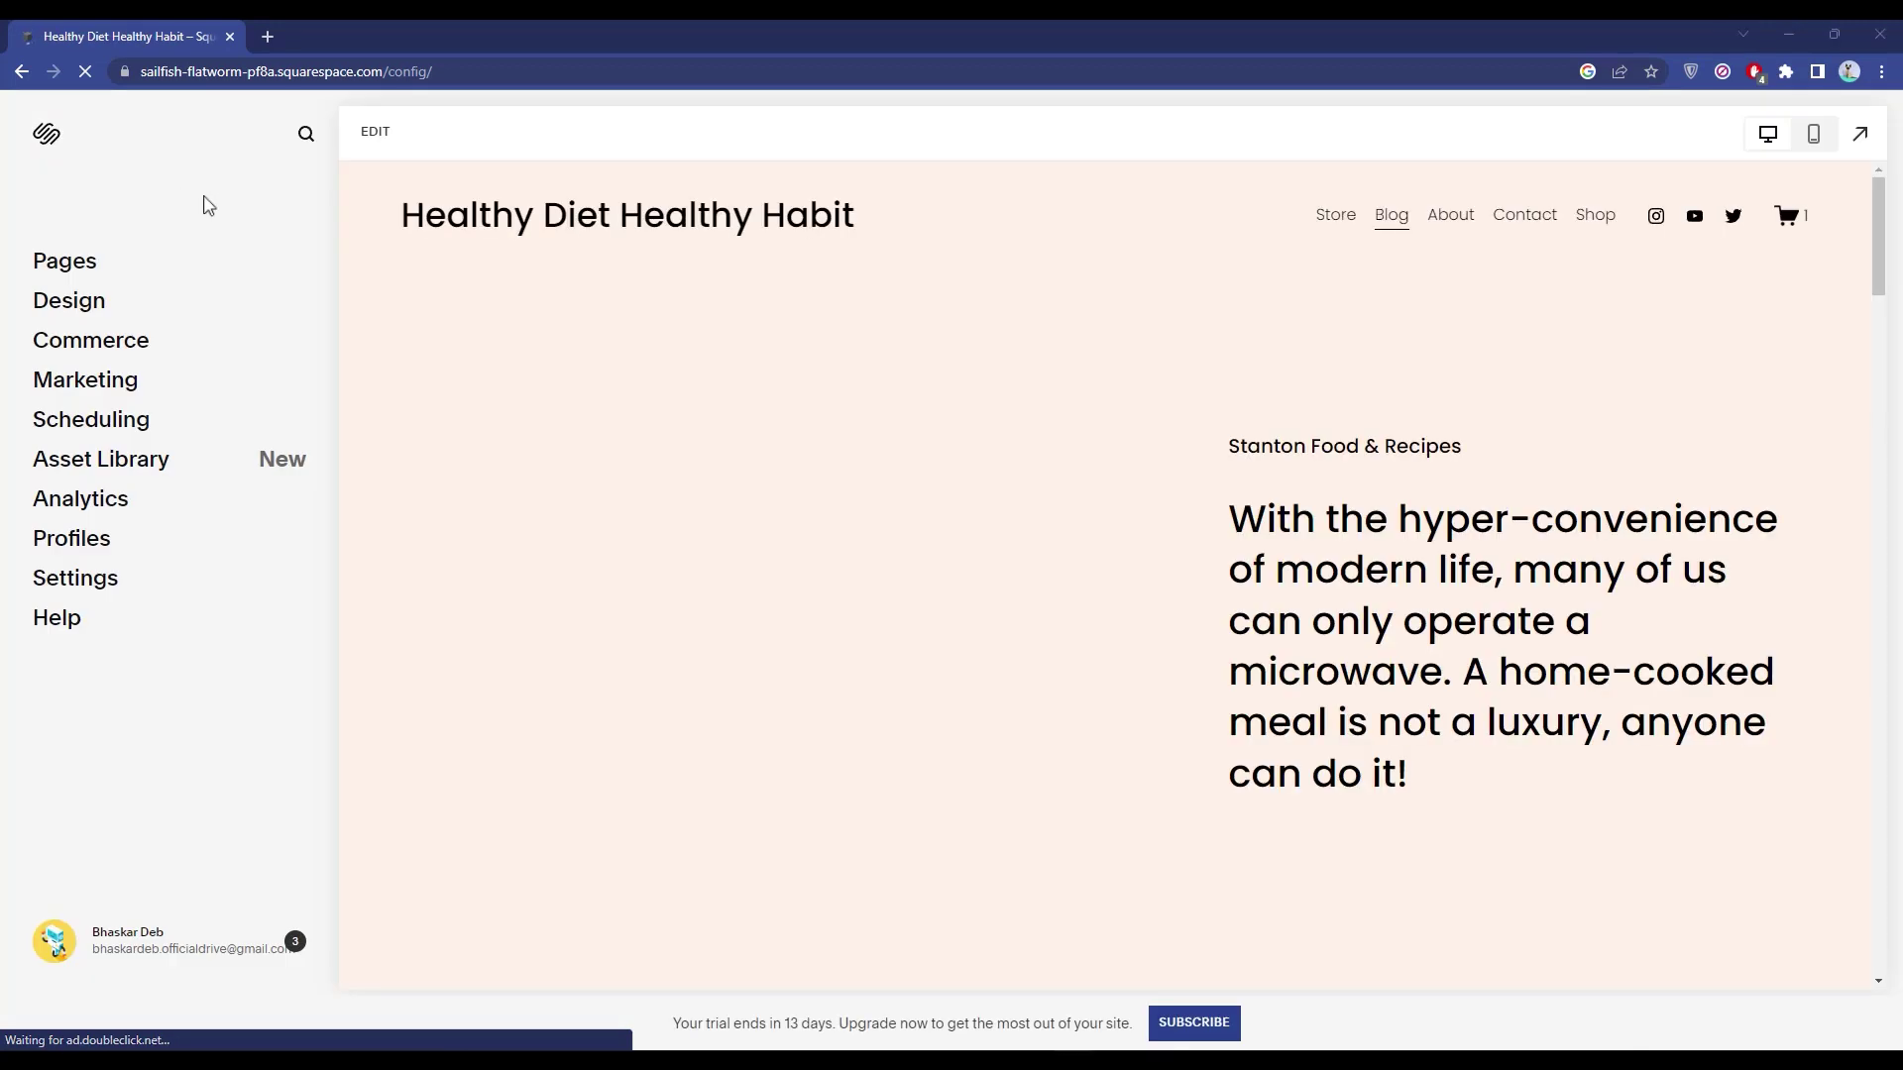
# Go to Commerce and open the Payments setup page under Setup.
pyautogui.click(175, 350)
pyautogui.scroll(-5, 55, 585)
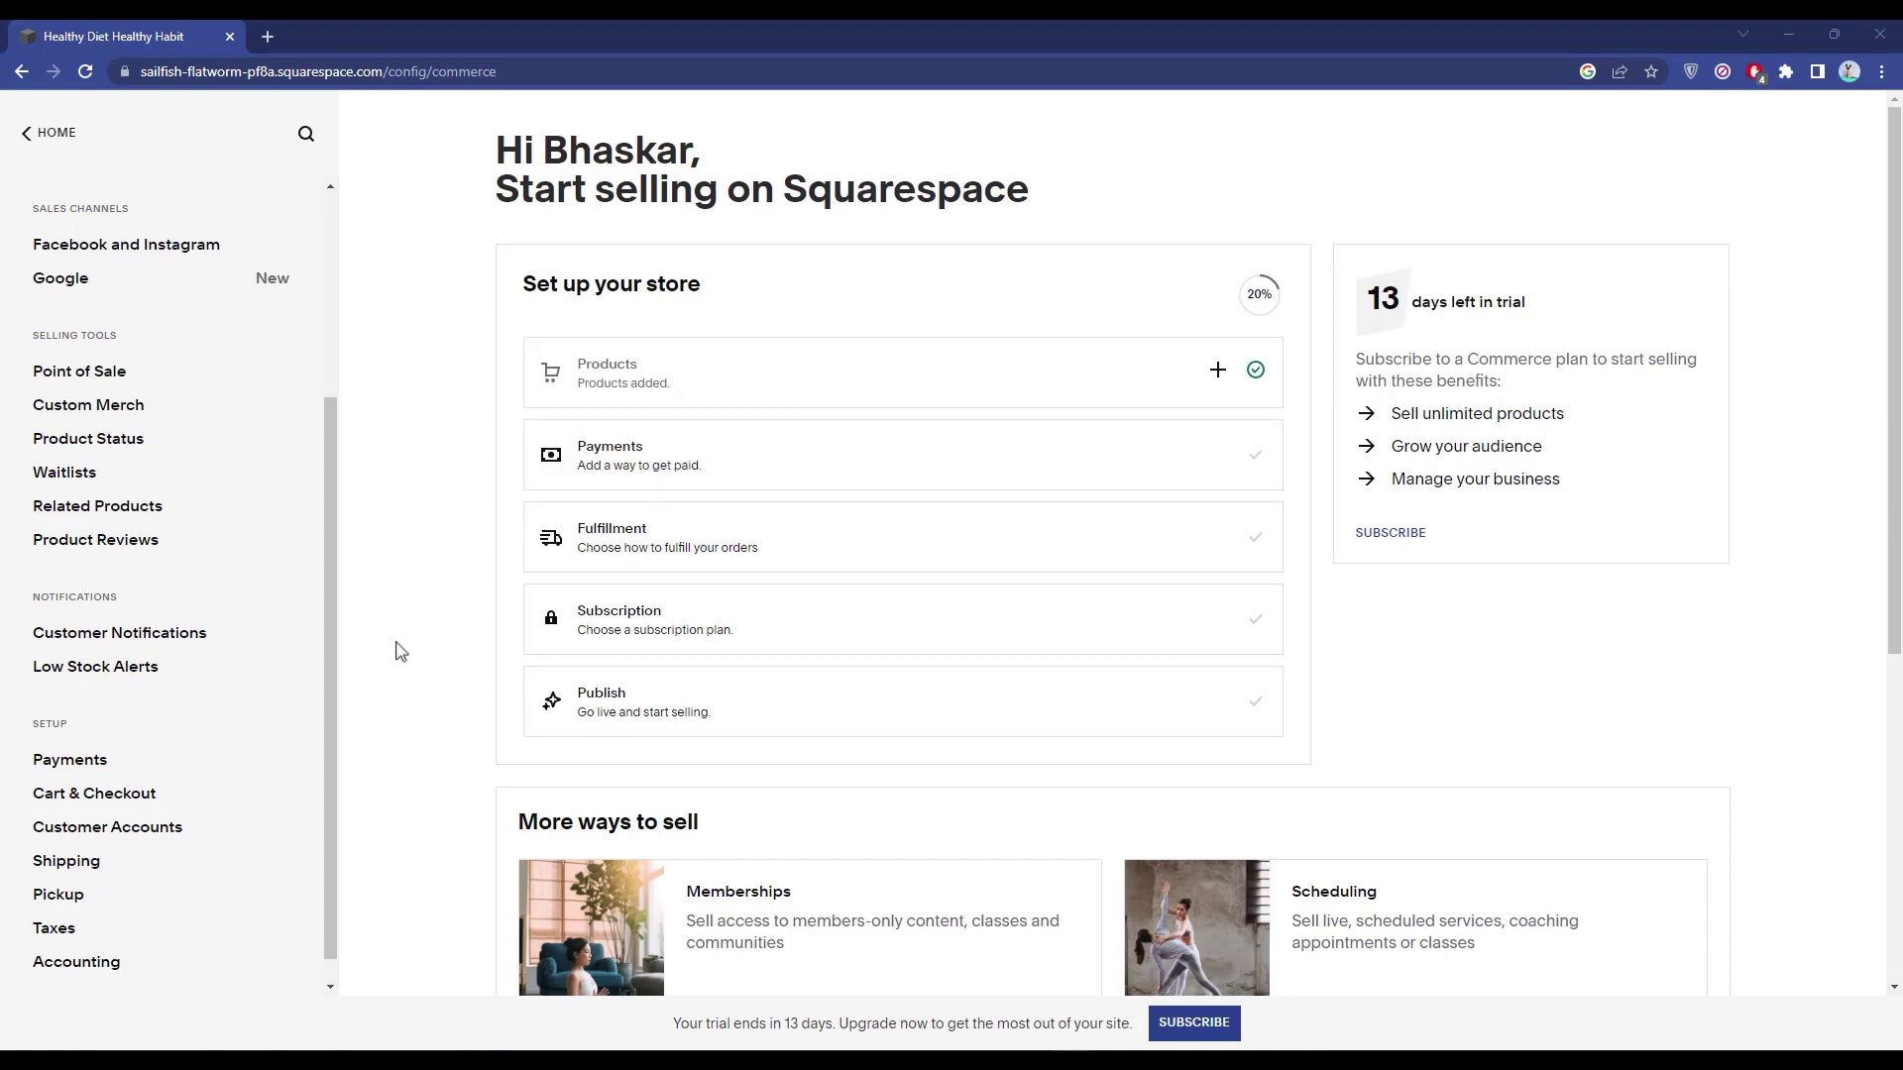
pyautogui.click(85, 764)
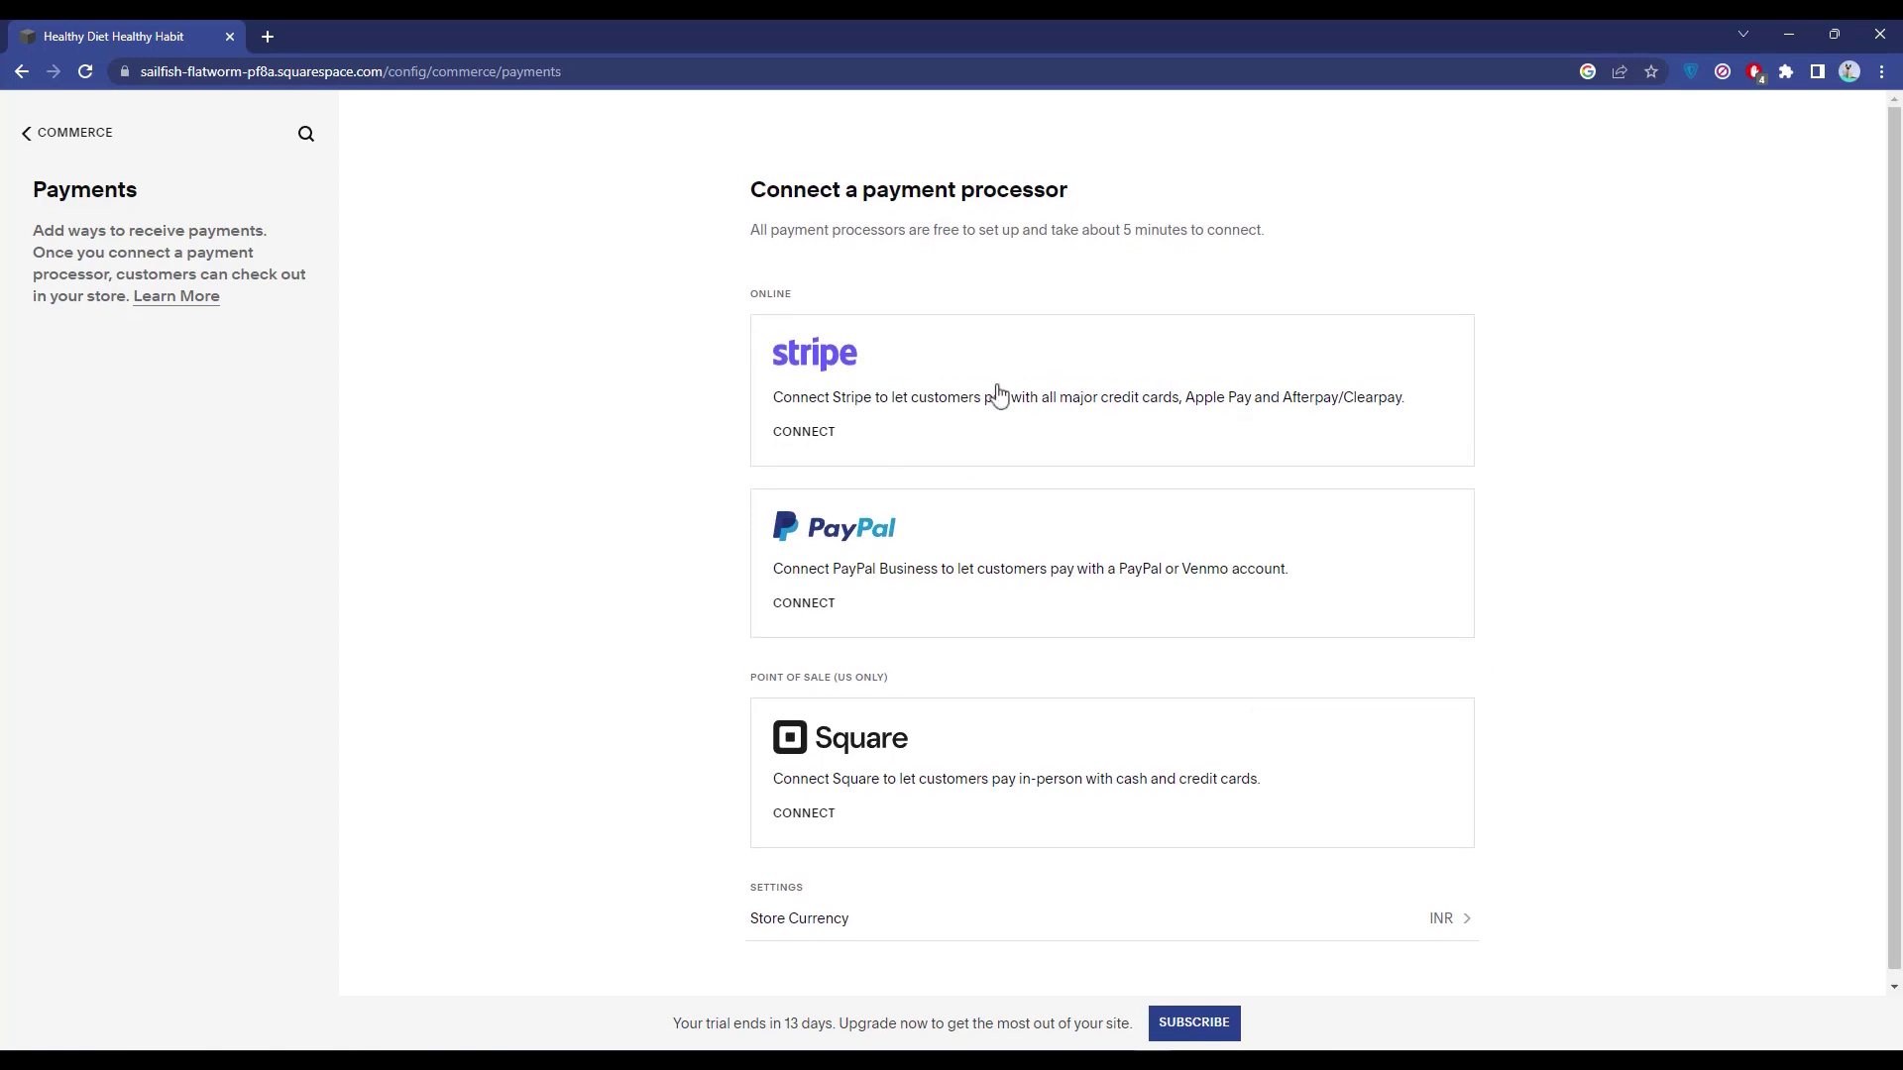
# Start the Stripe connection and log in with the account email, password and SMS verification code.
pyautogui.click(826, 451)
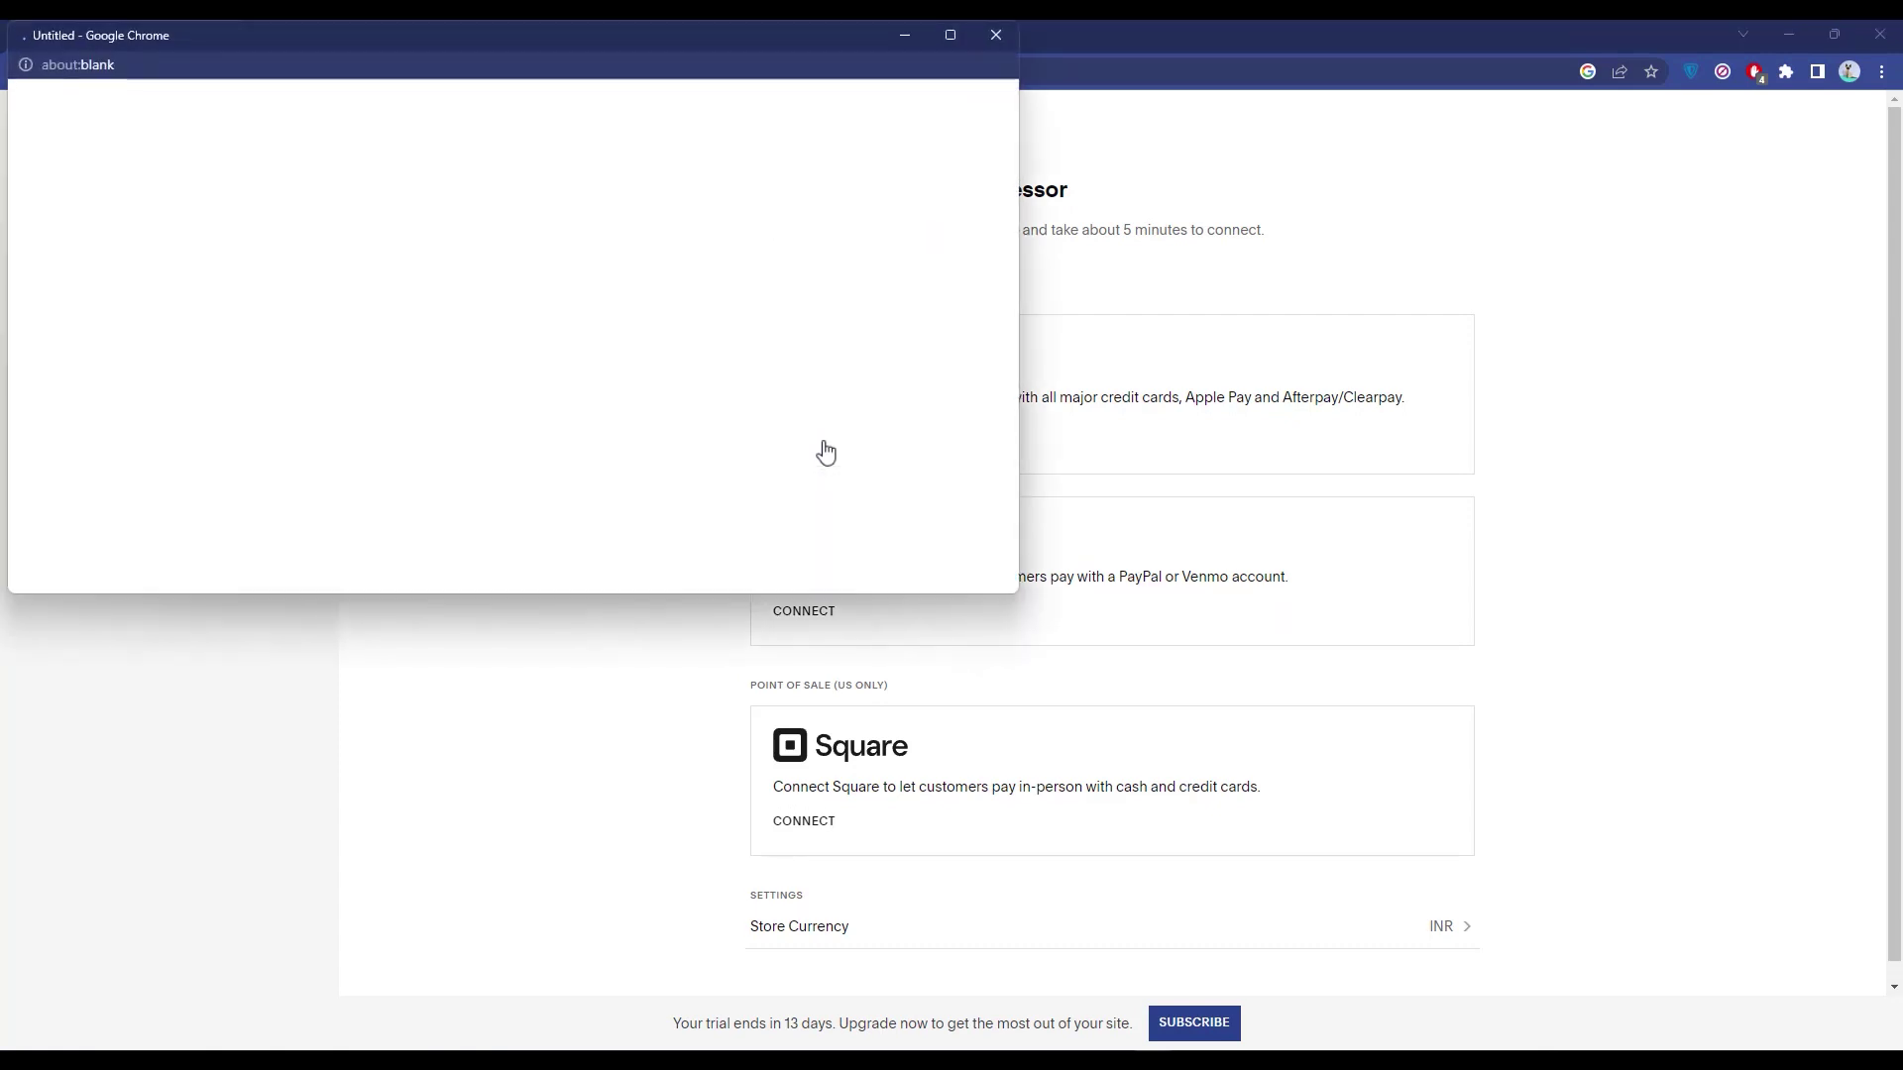
pyautogui.moveTo(436, 49); pyautogui.dragTo(849, 288)
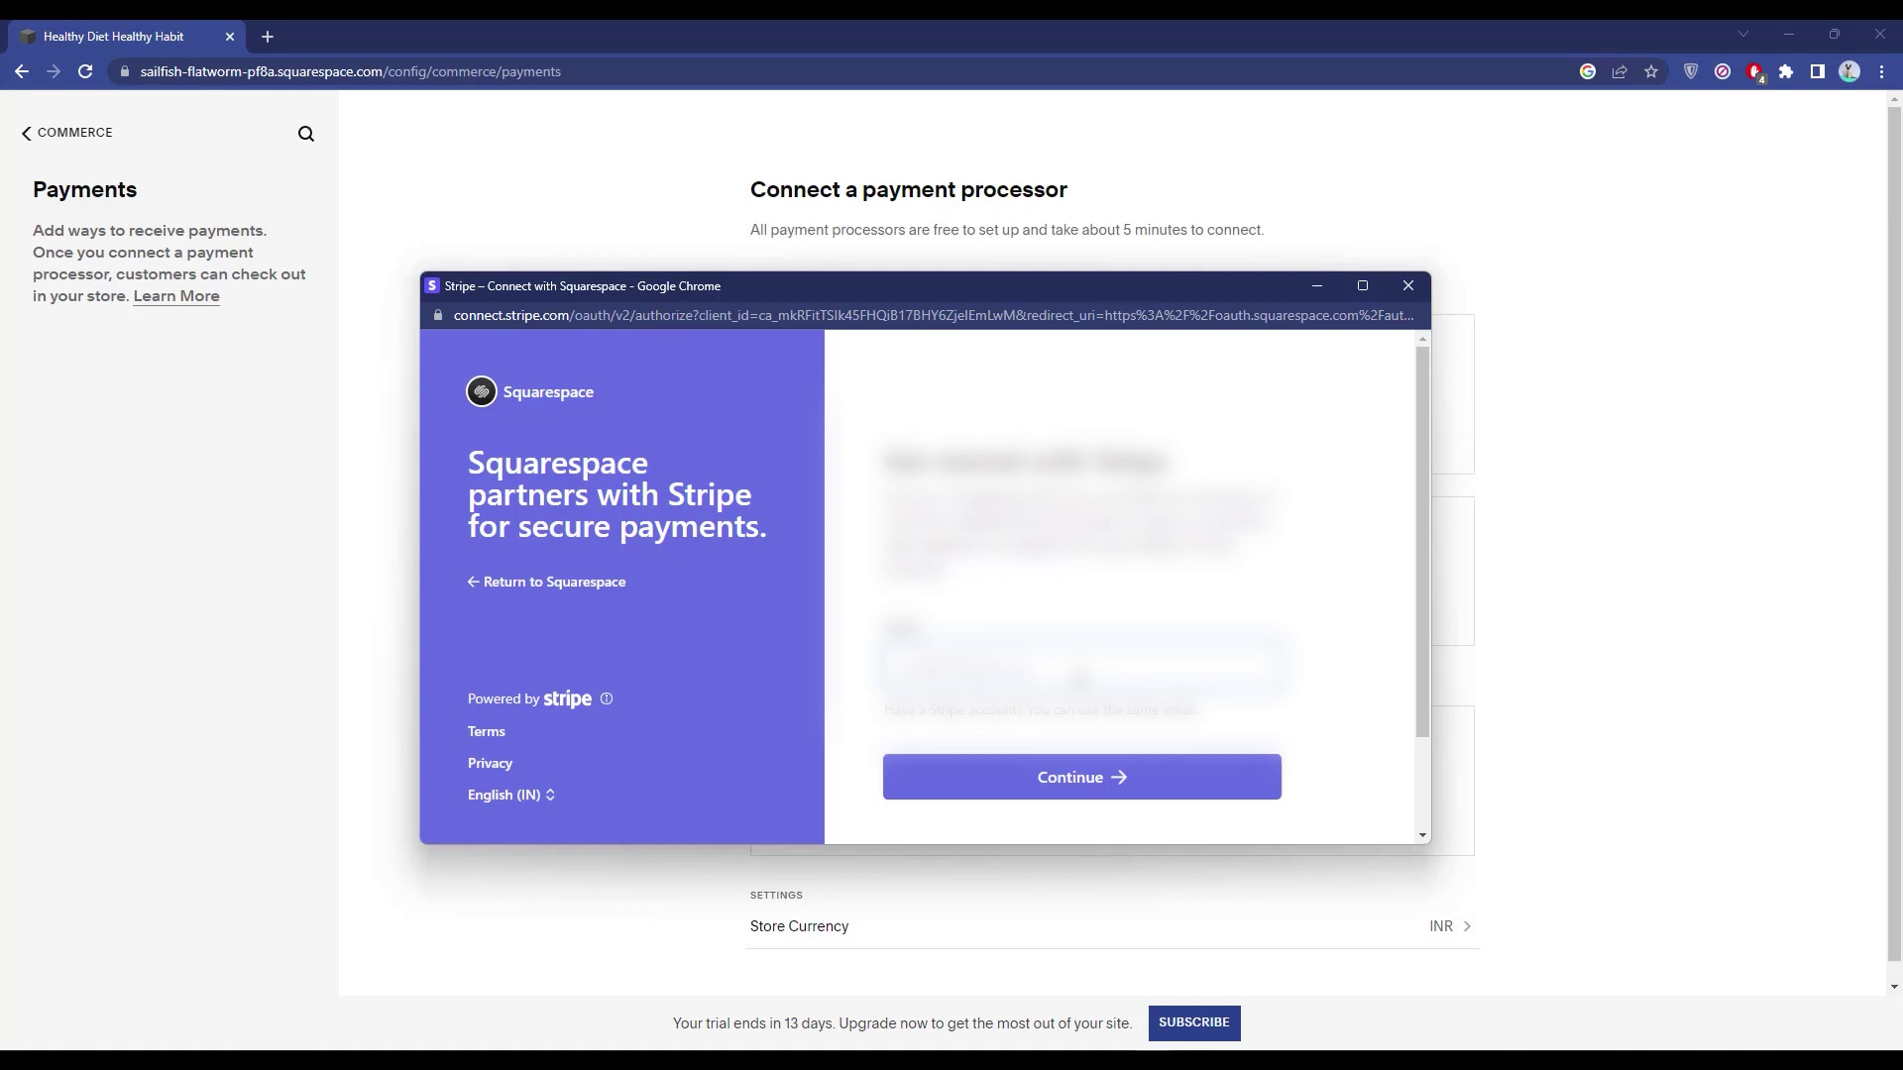
pyautogui.click(1117, 777)
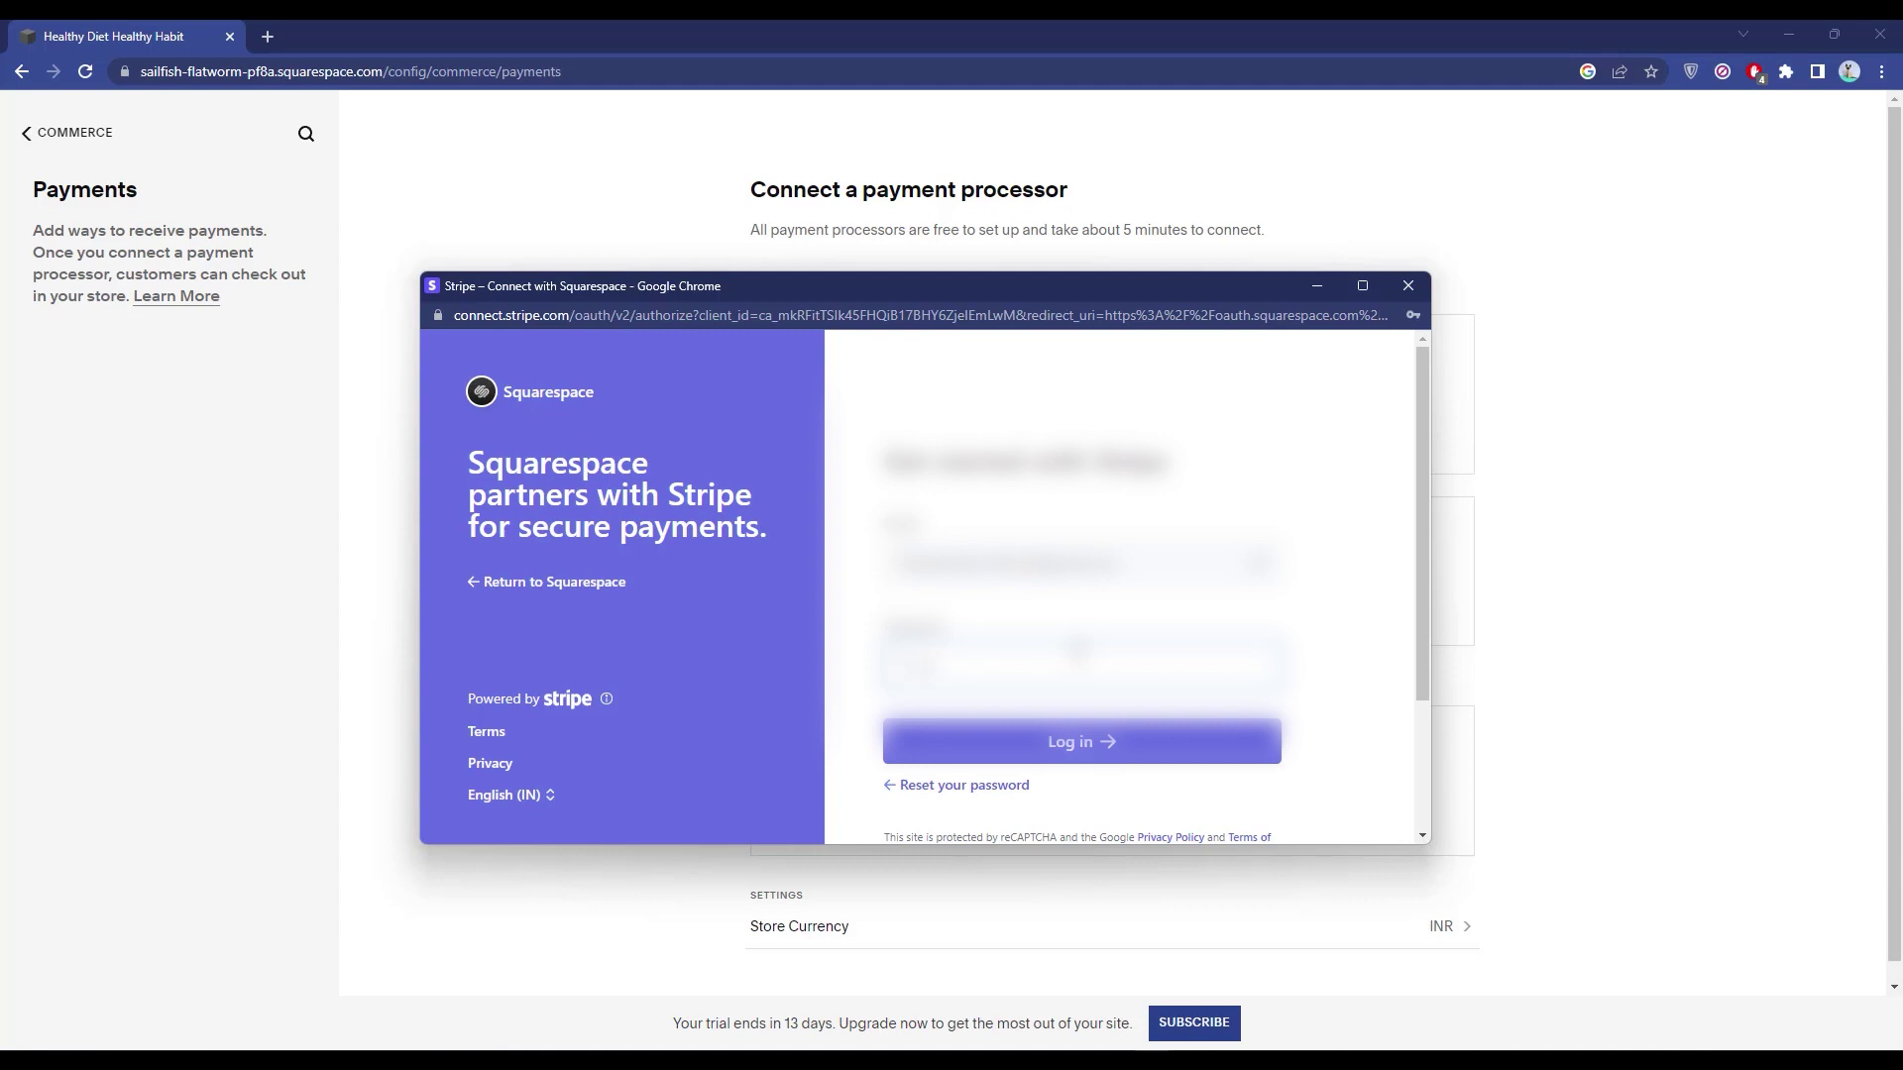
pyautogui.click(1108, 745)
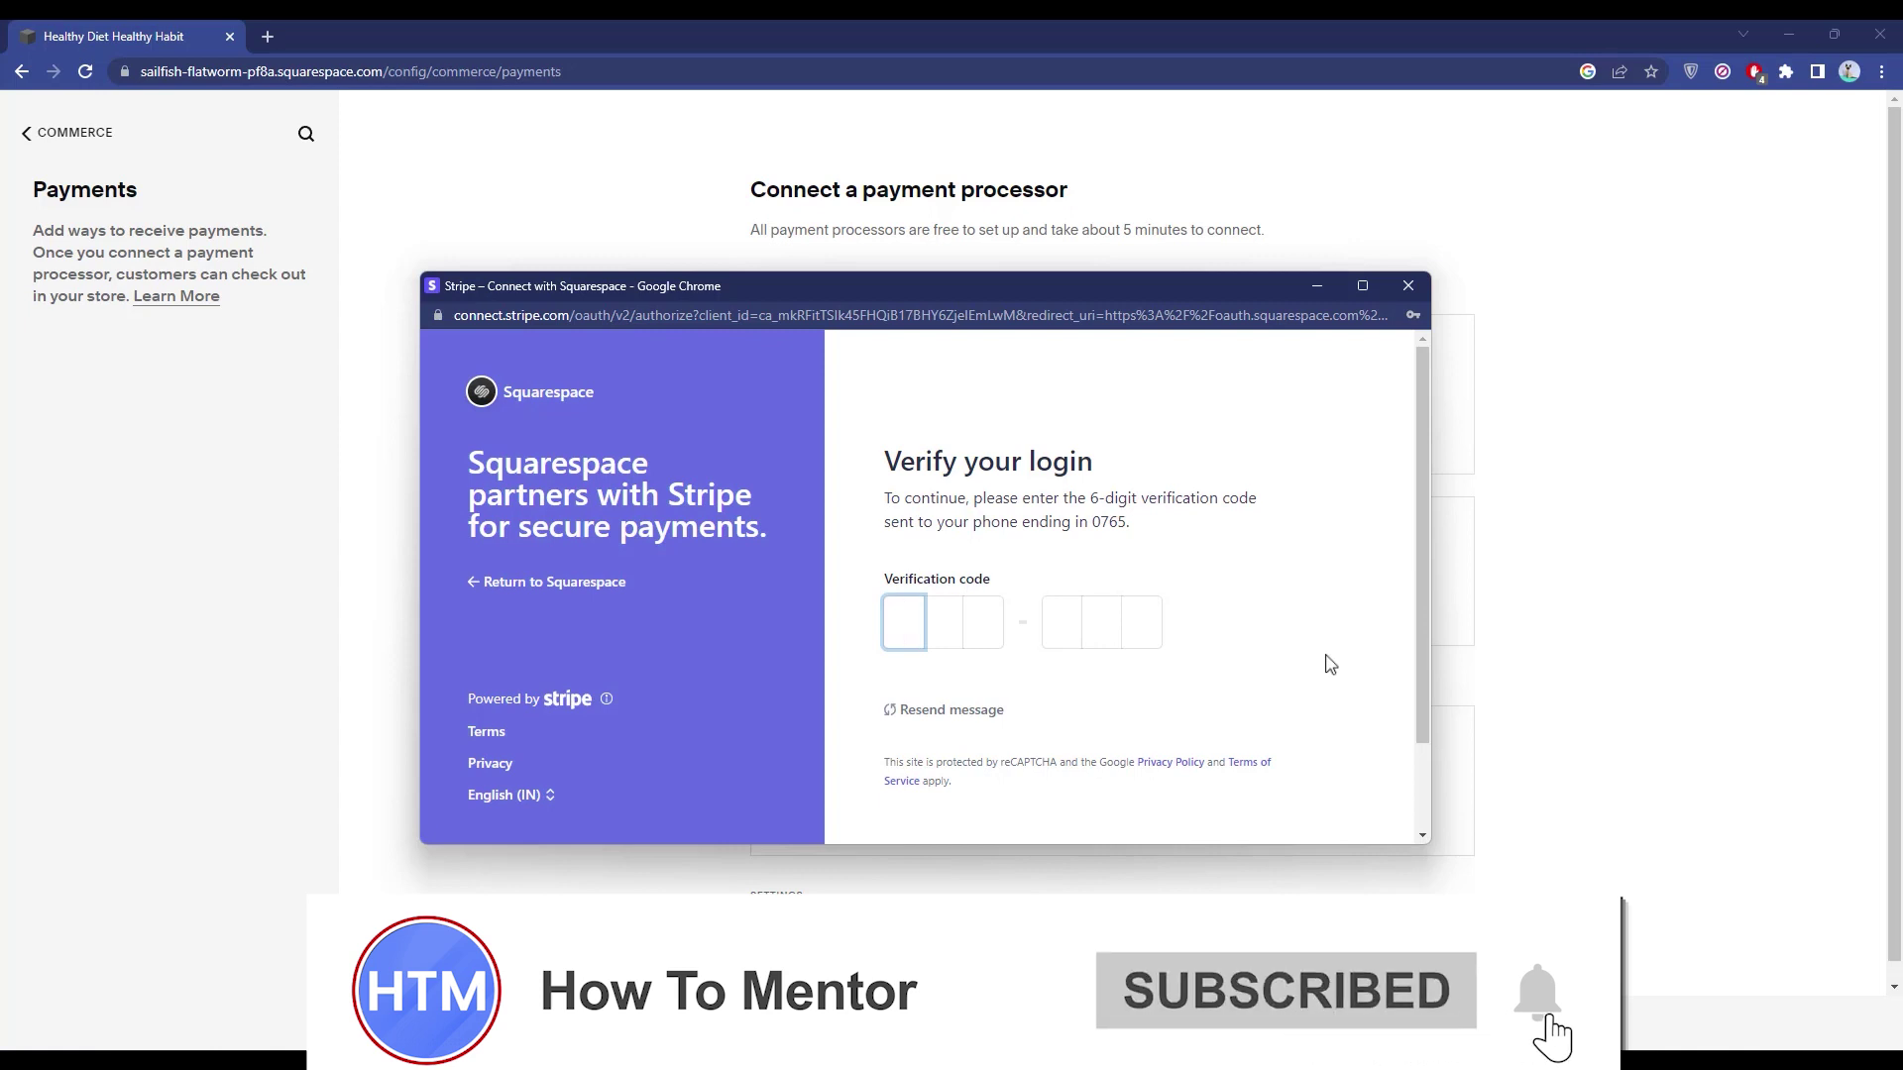
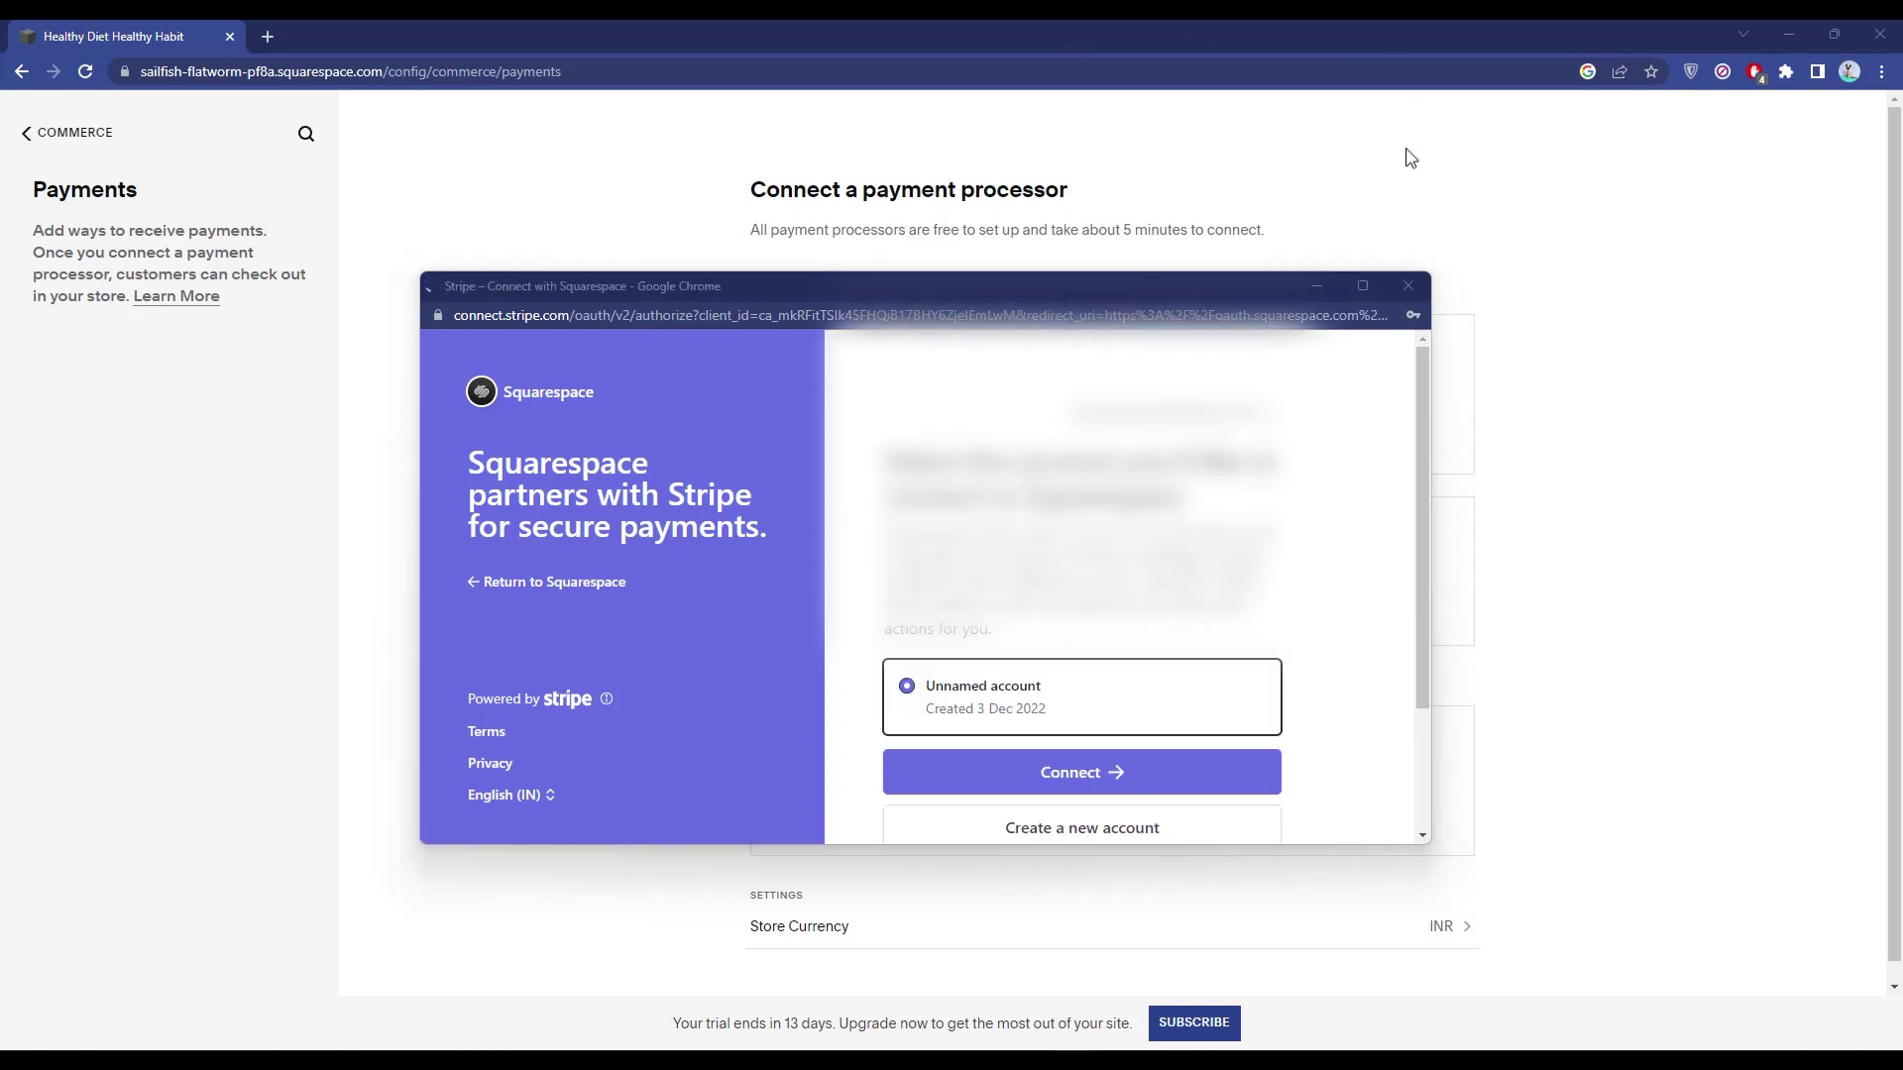
# Choose Create a new account in Stripe and maximize the Stripe window.
pyautogui.scroll(-2, 1147, 580)
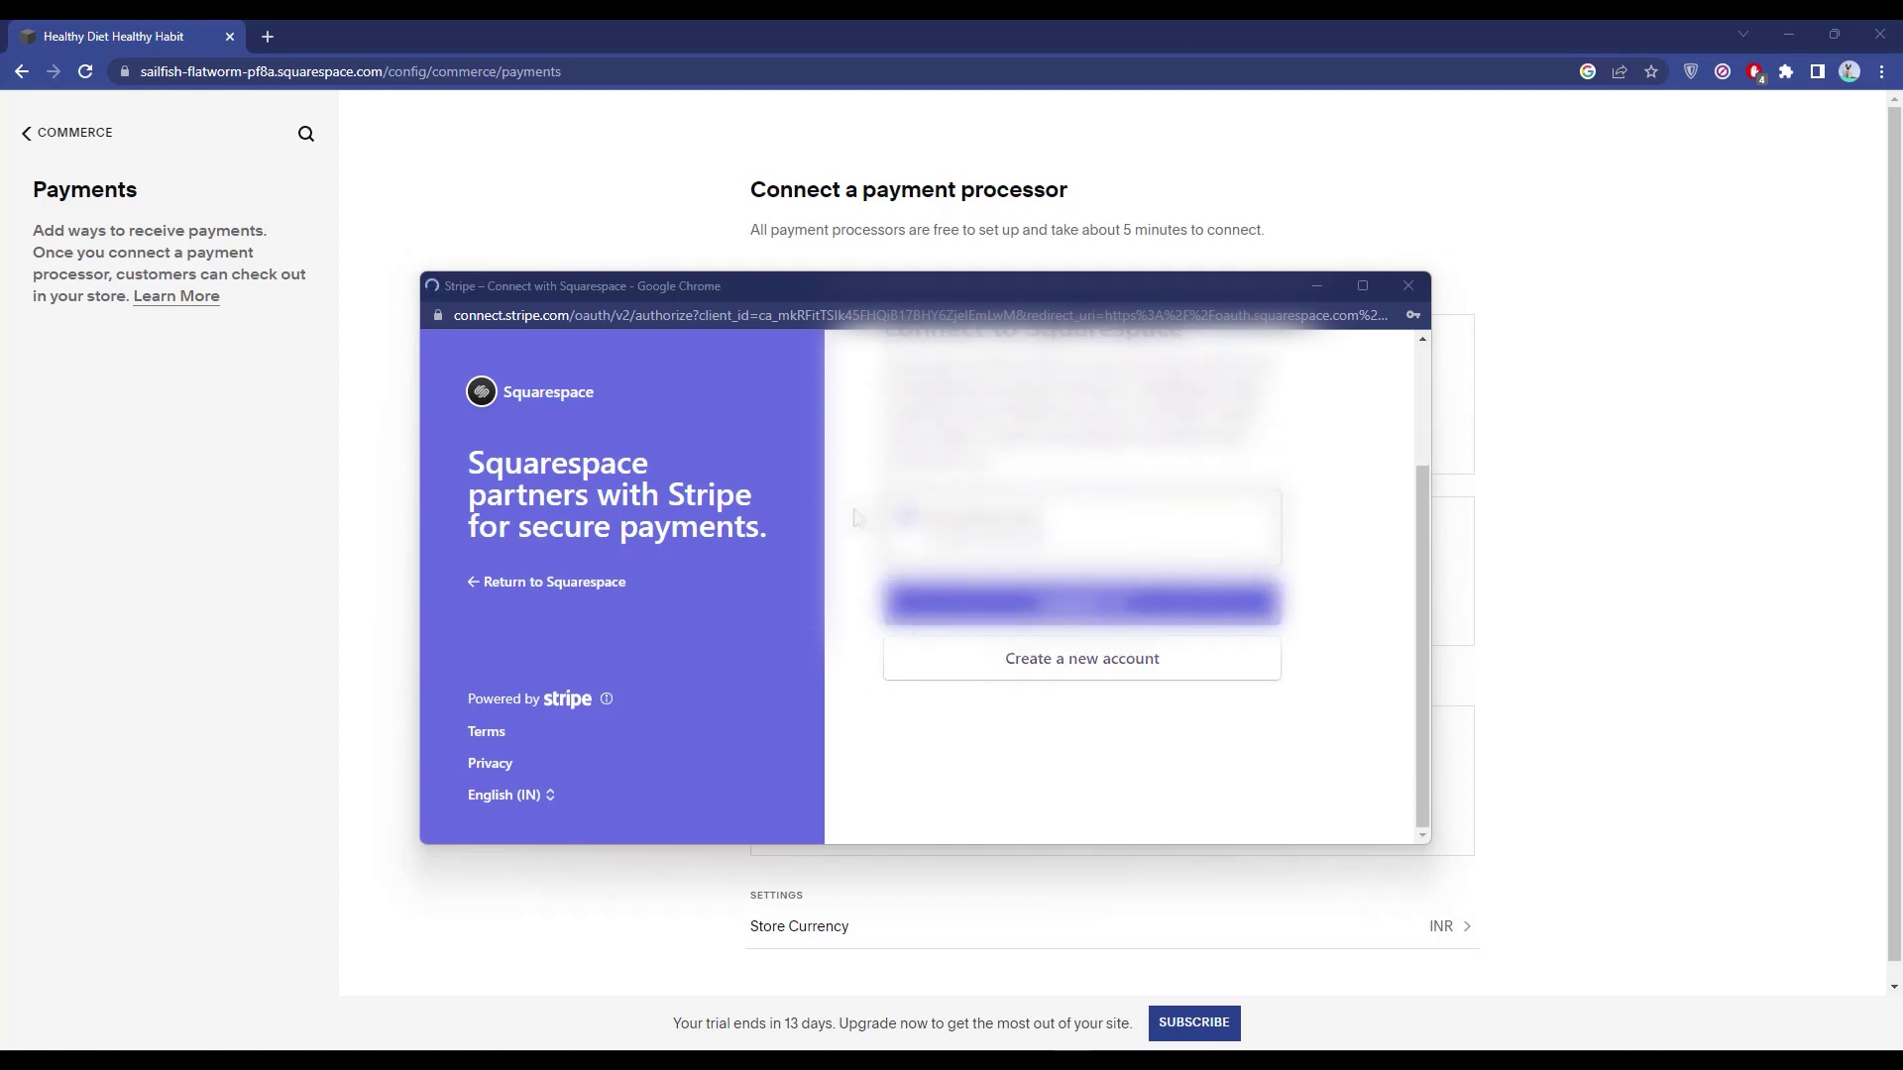
pyautogui.click(1167, 607)
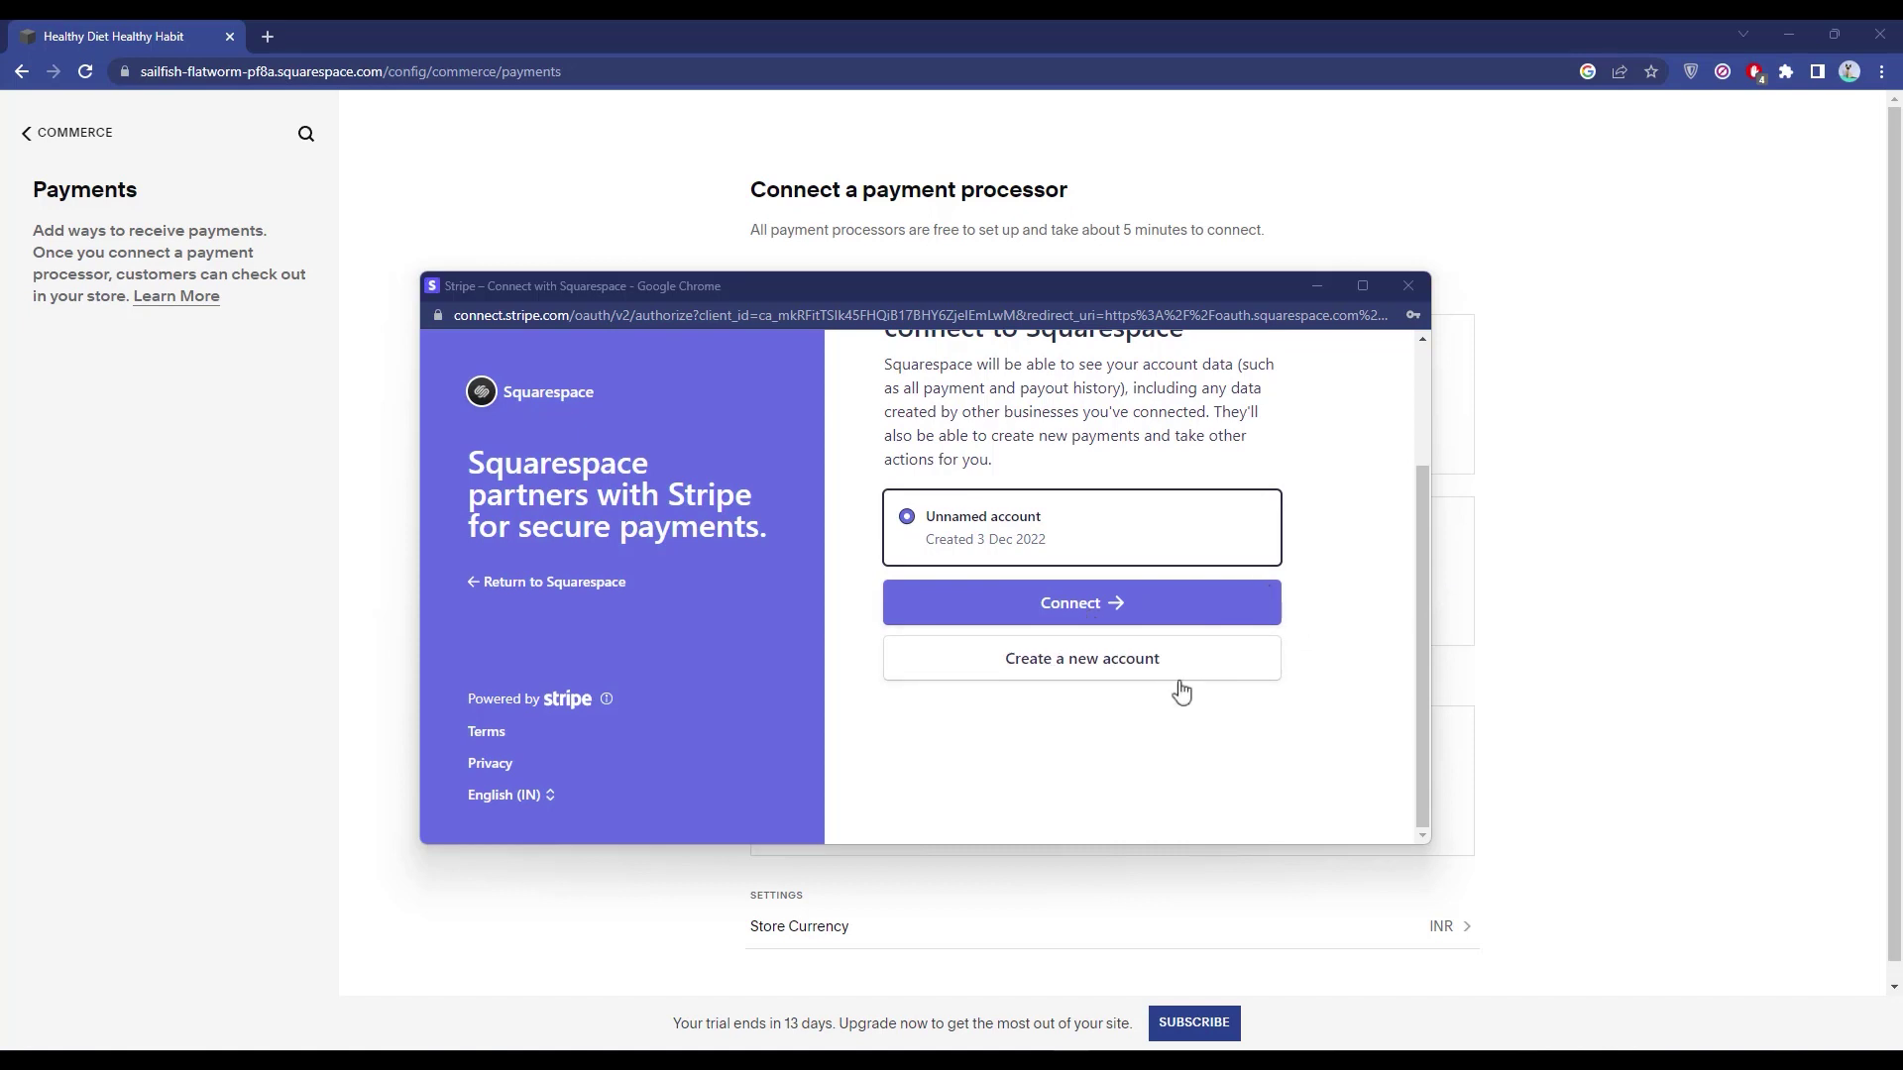
pyautogui.click(1098, 606)
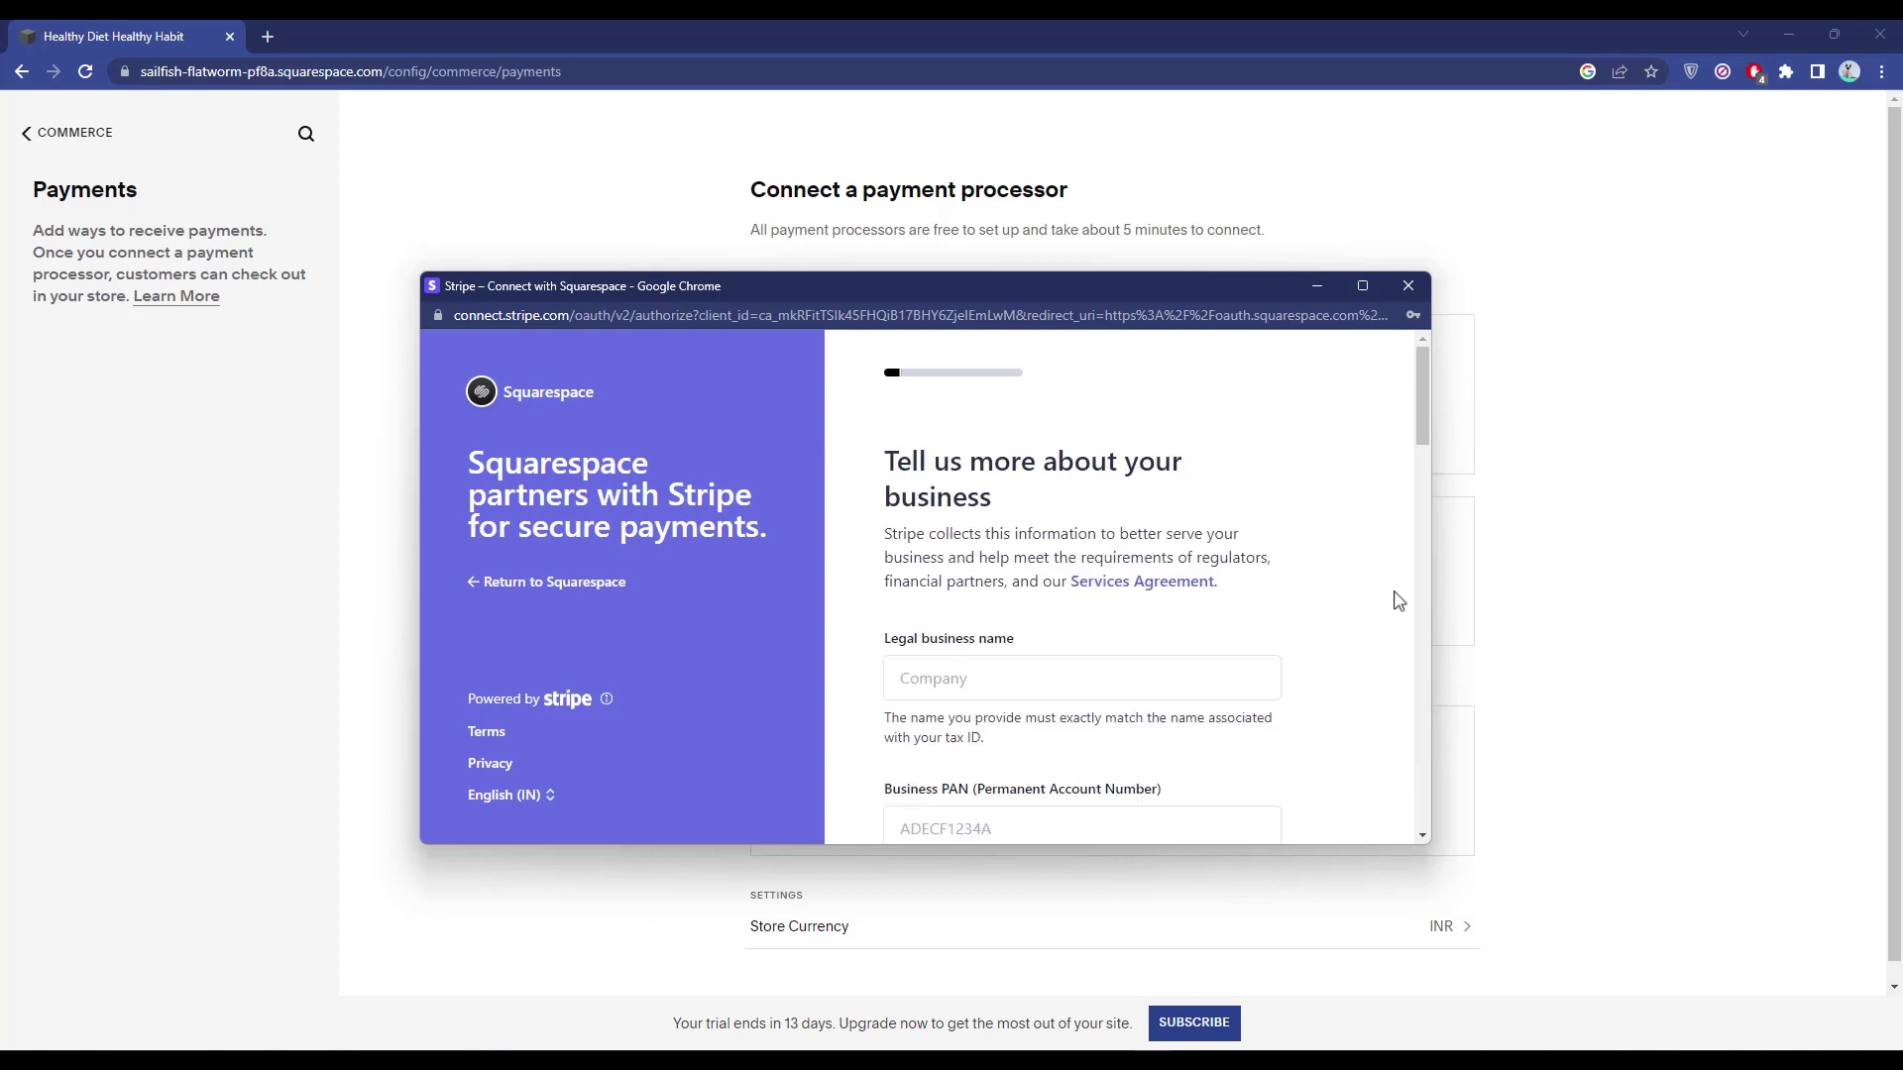
pyautogui.click(1432, 134)
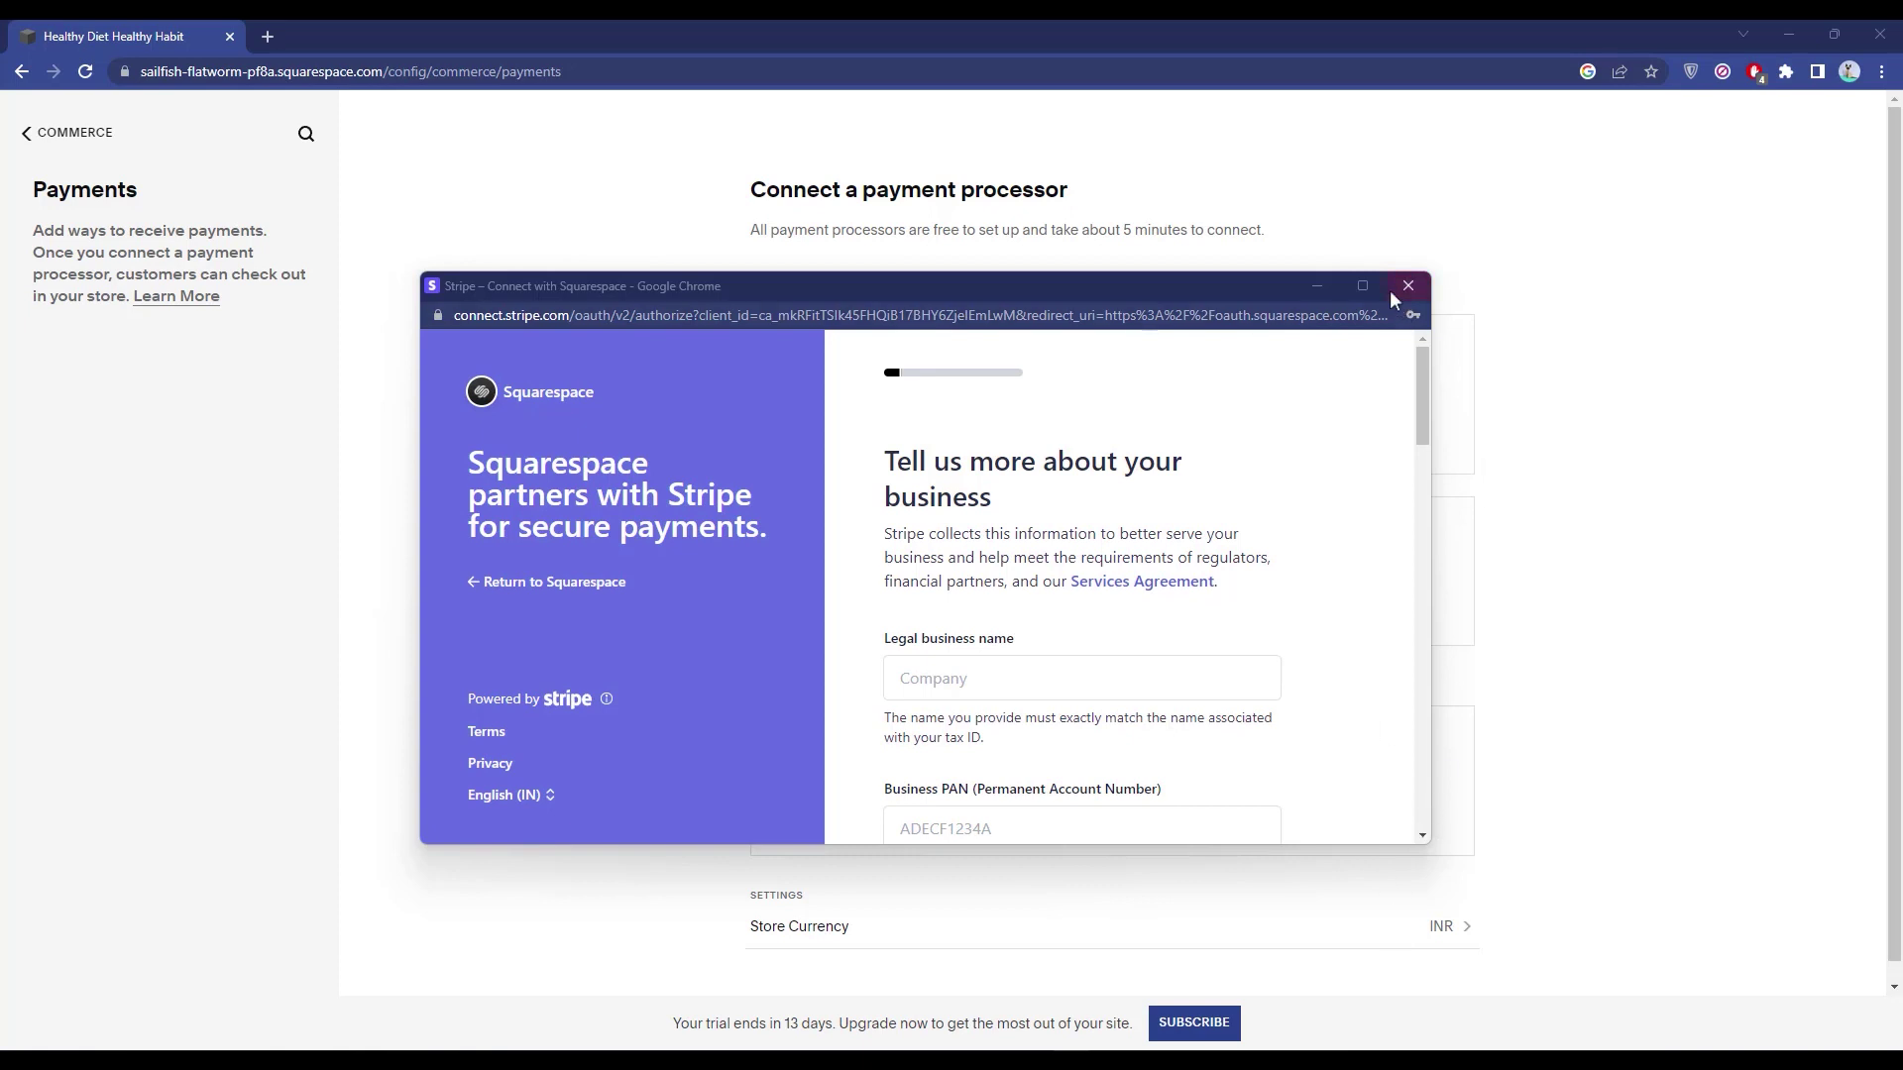
pyautogui.click(1363, 285)
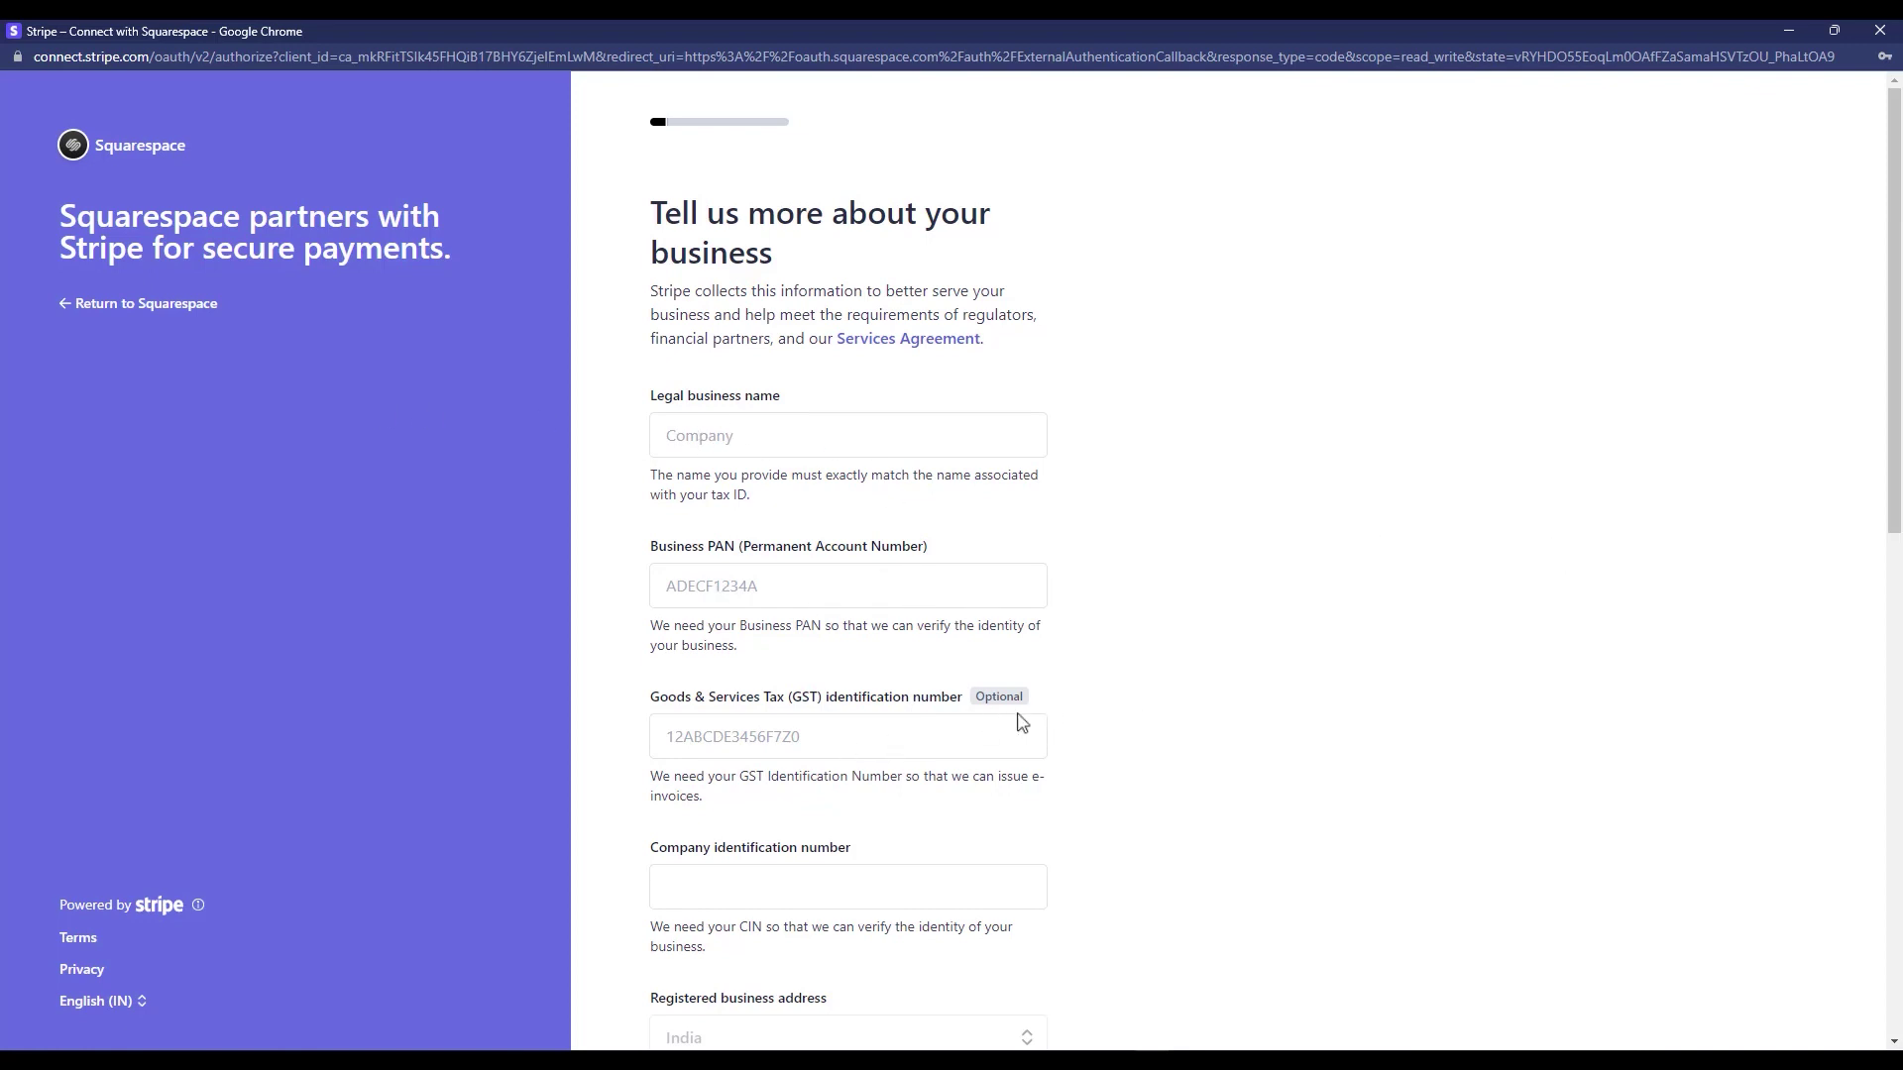
# Review the business form for legal name 'healthy diet healthy habit' and submit it.
pyautogui.scroll(-7, 1019, 722)
pyautogui.scroll(3, 912, 522)
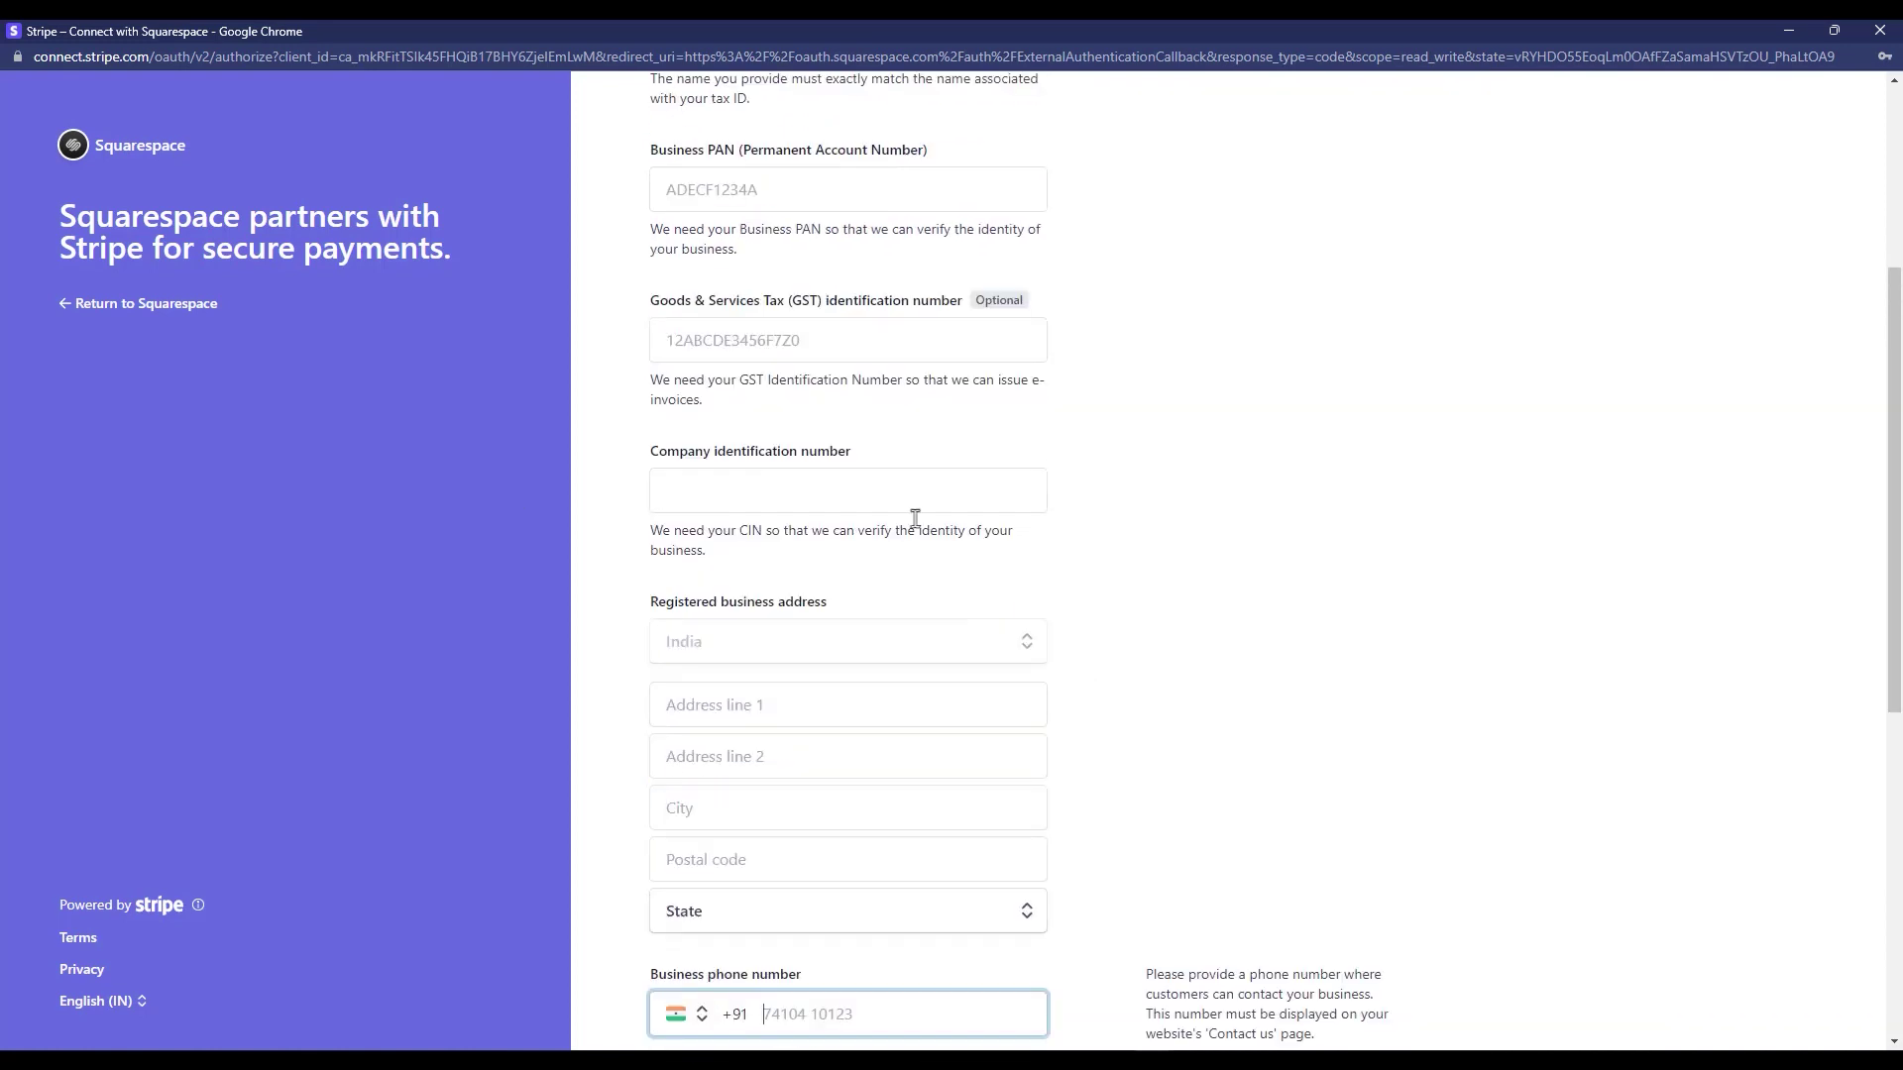
pyautogui.scroll(-6, 705, 680)
pyautogui.scroll(10, 723, 853)
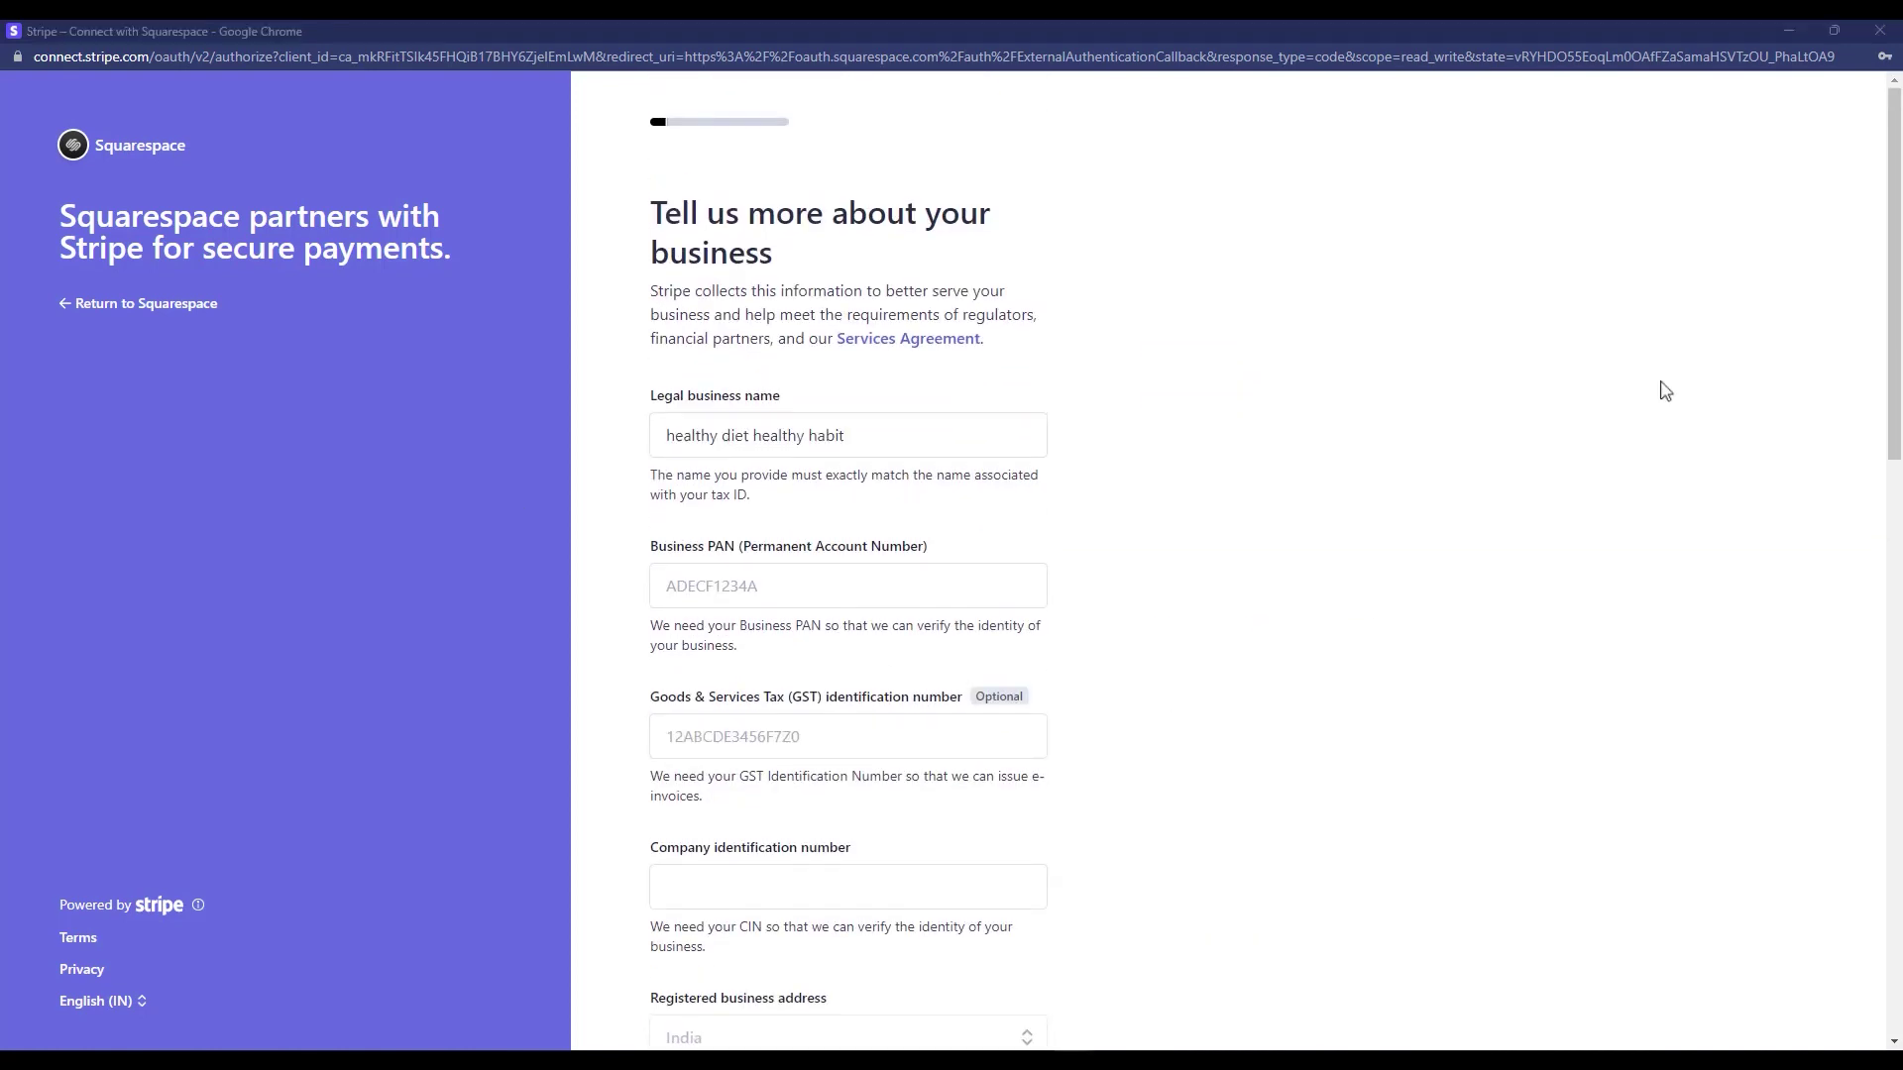
pyautogui.scroll(-10, 1665, 391)
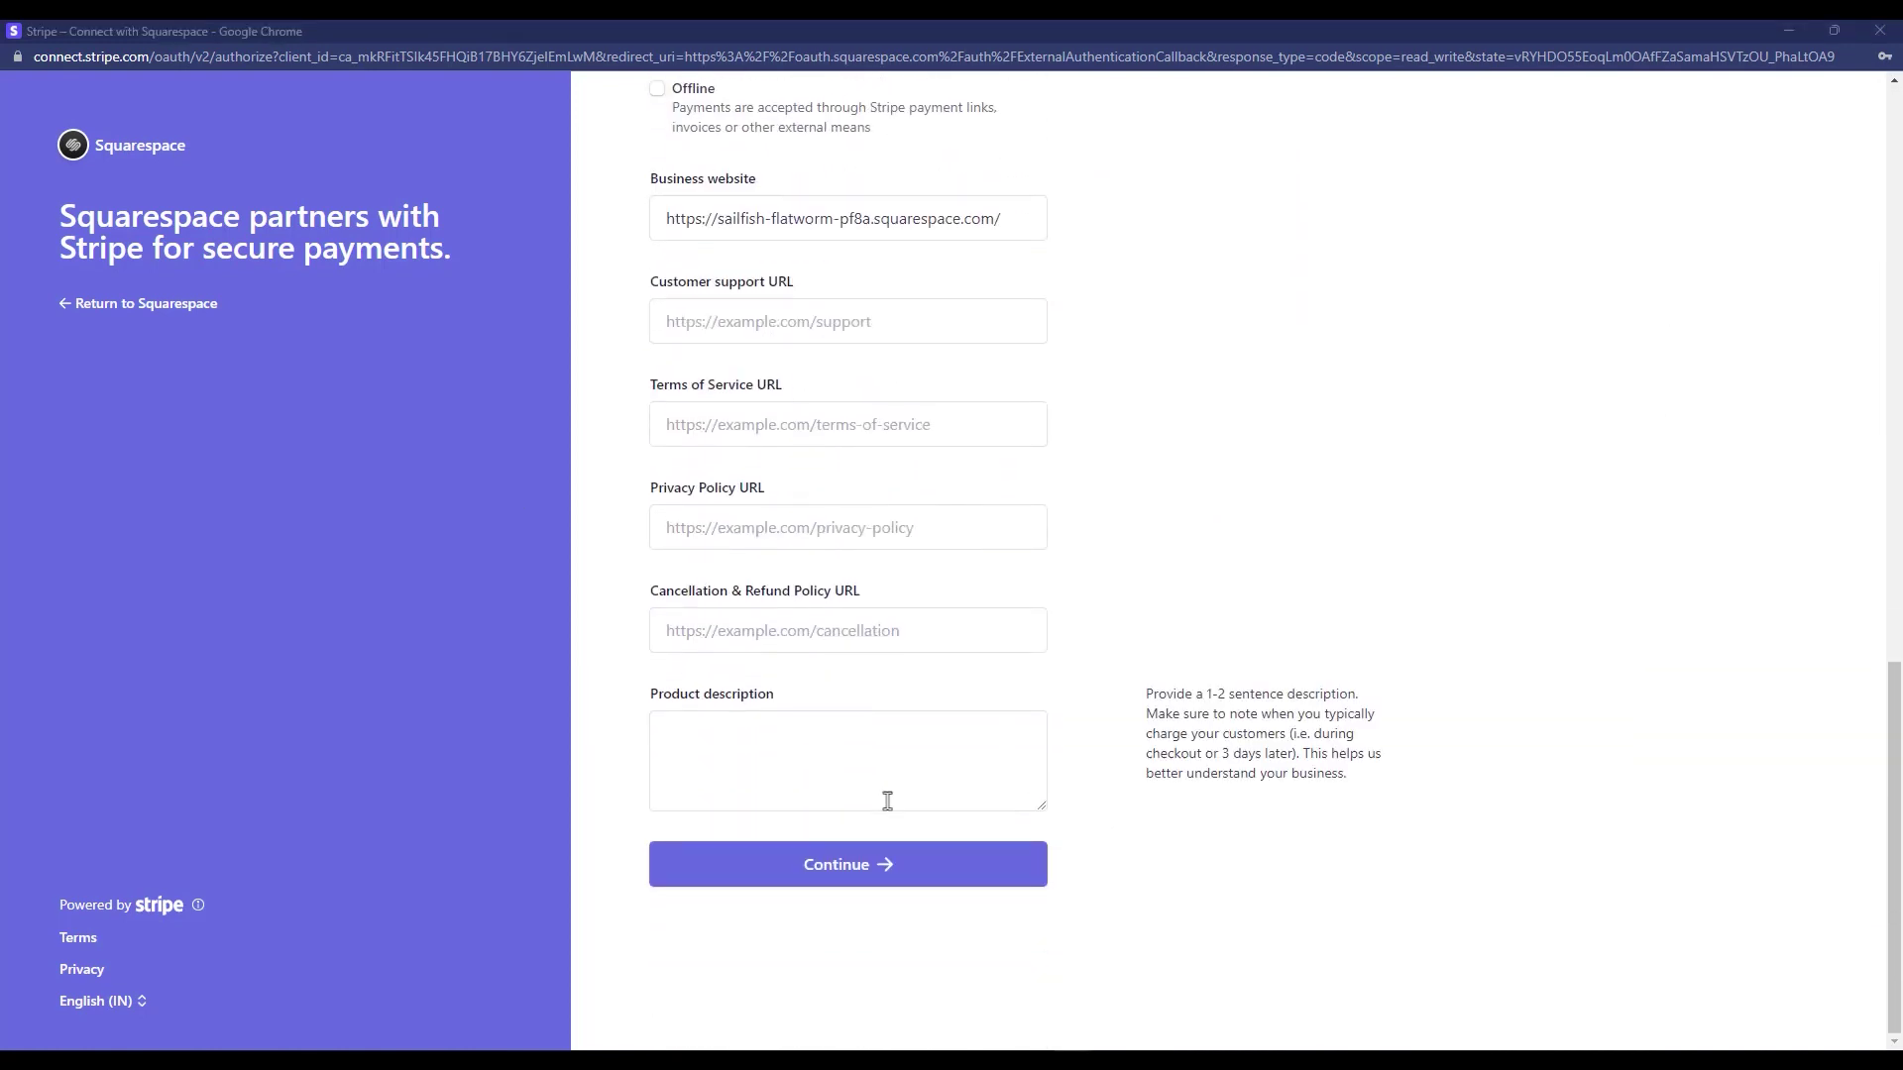
pyautogui.press('Return')
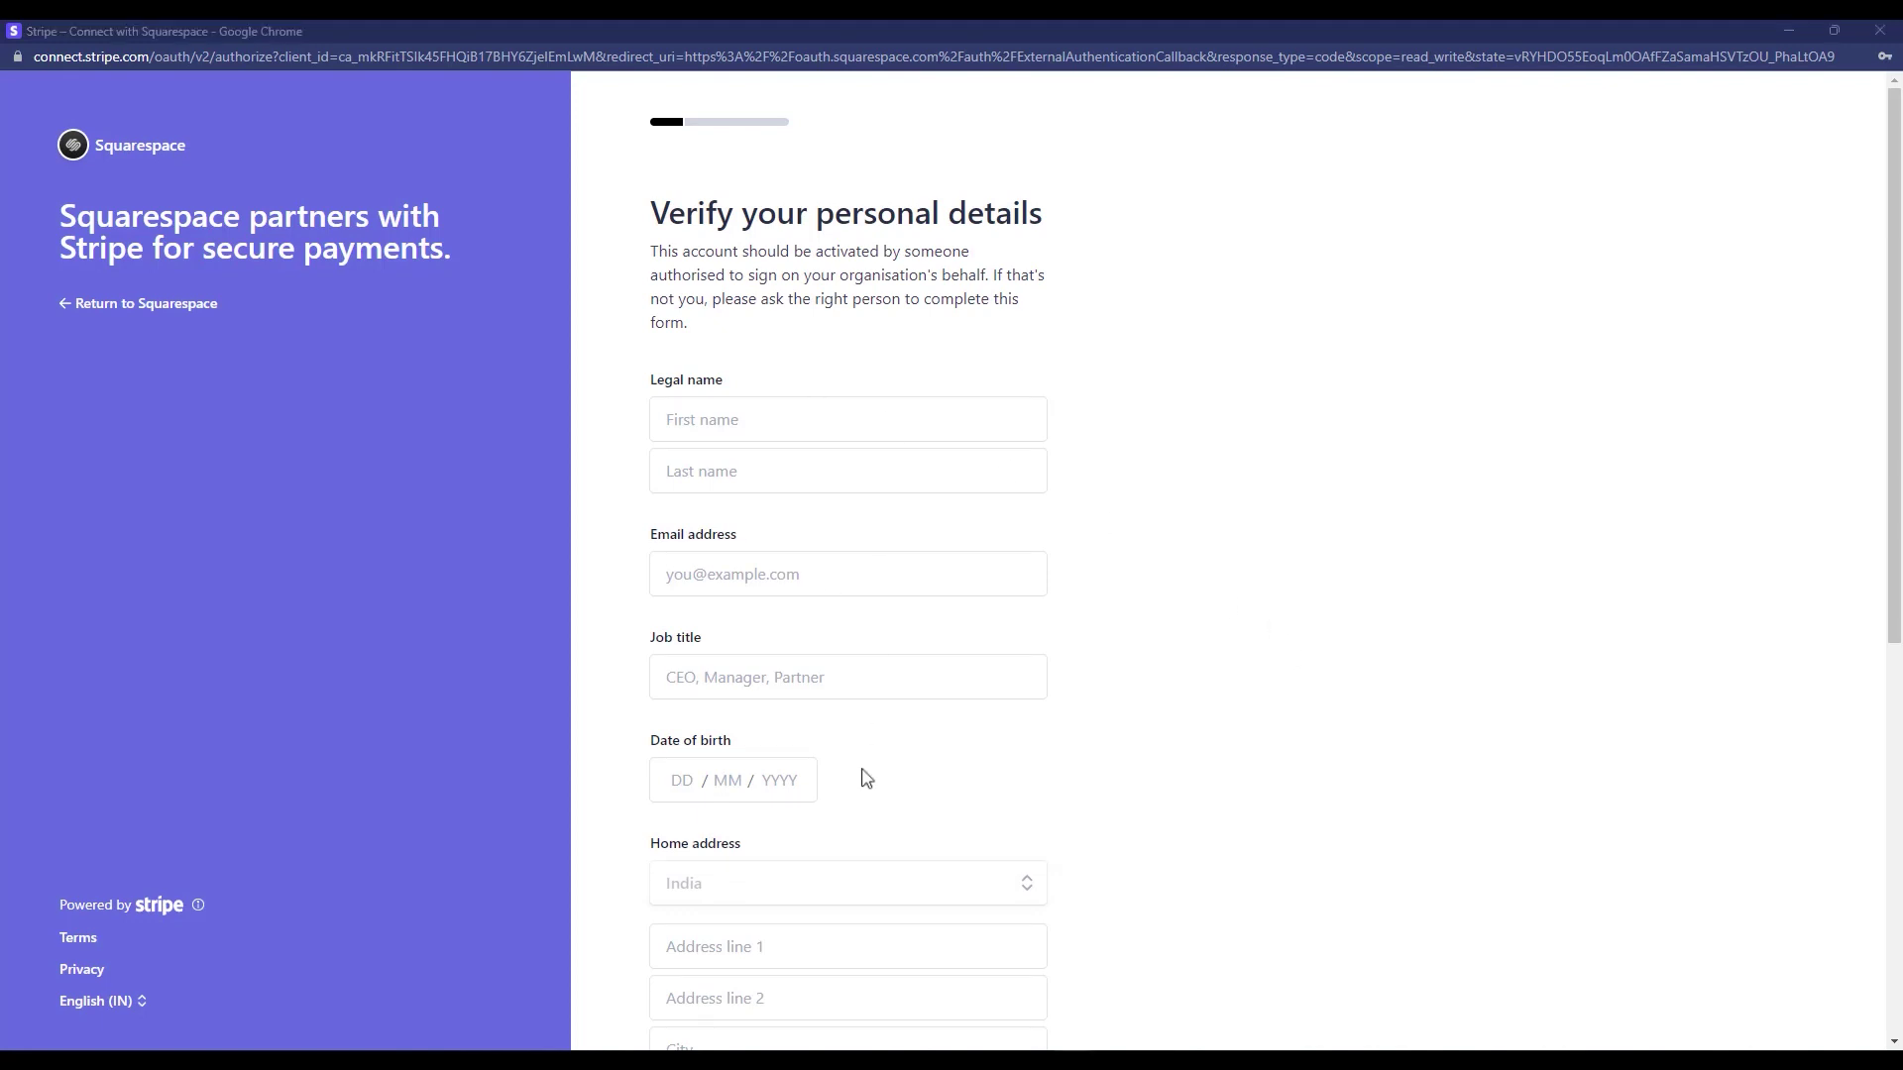
# Scroll down the Verify your personal details form to its Continue button.
pyautogui.scroll(-1, 866, 778)
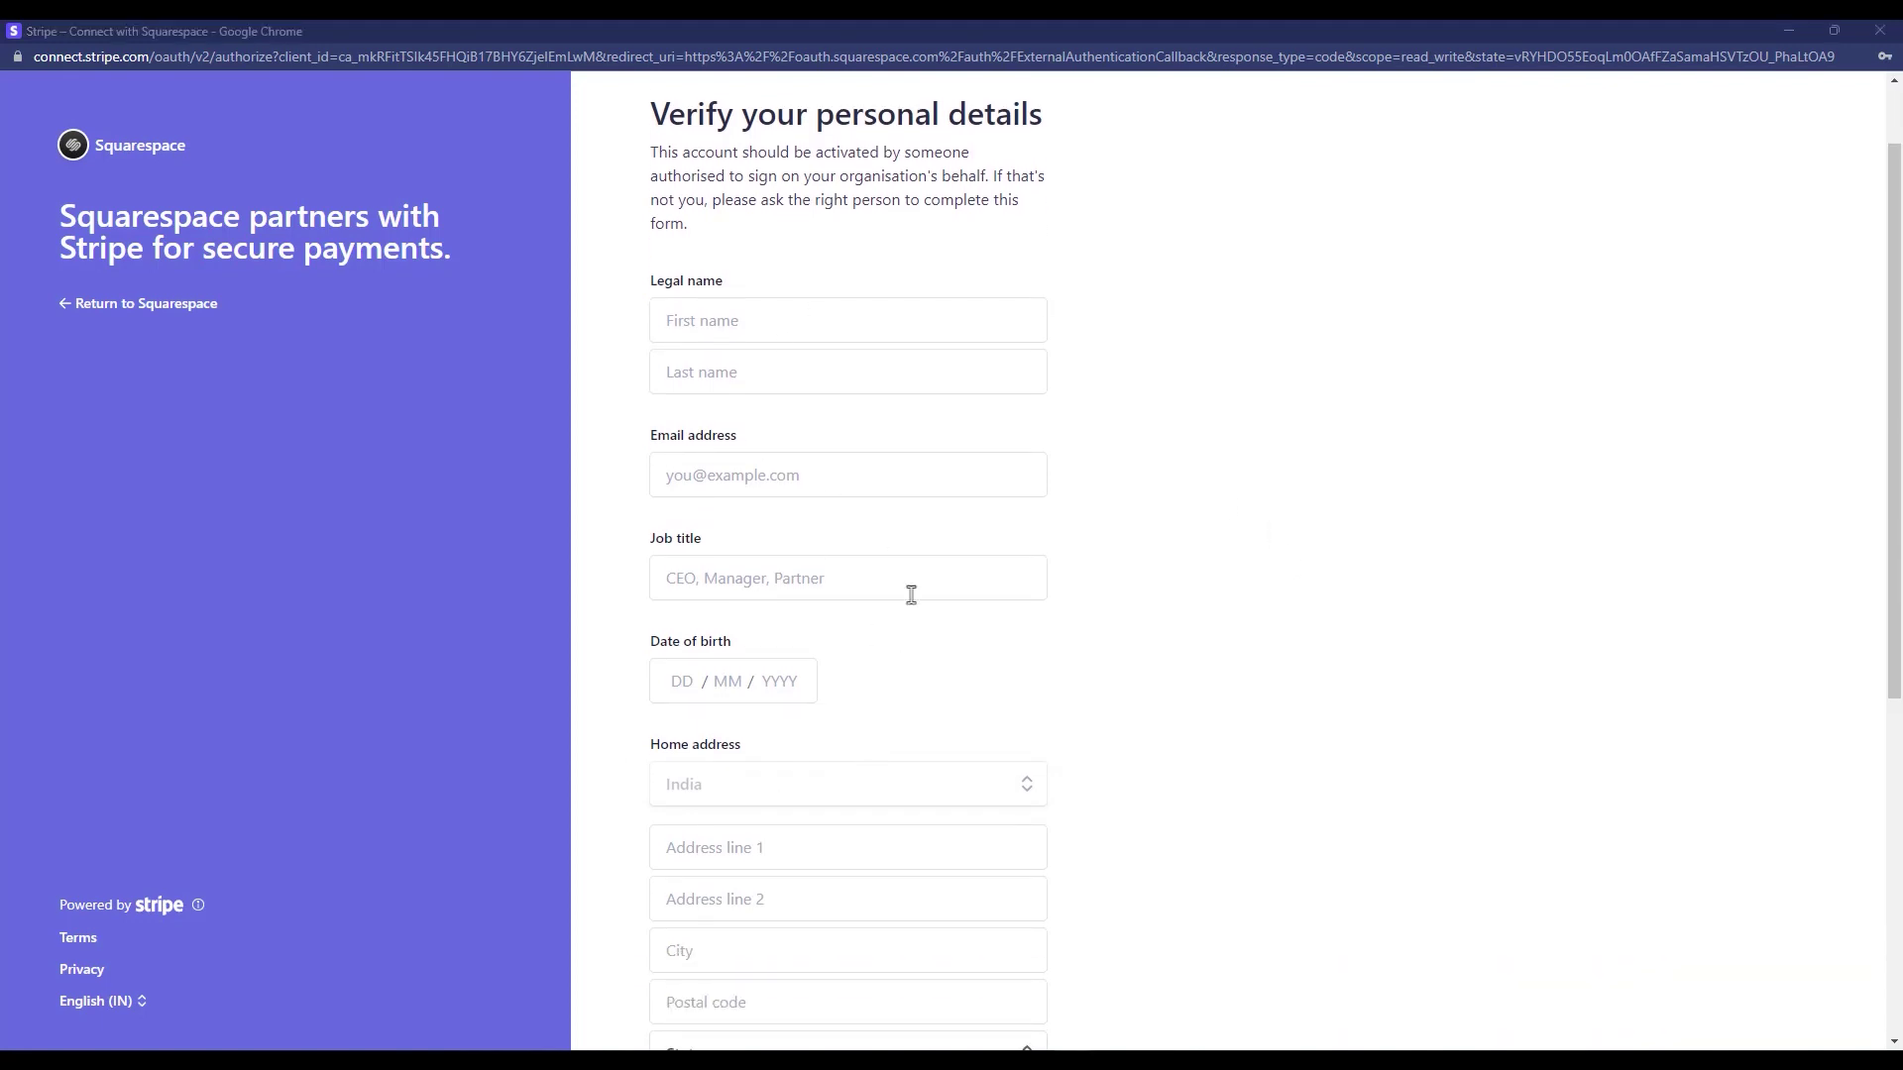
pyautogui.scroll(-6, 786, 496)
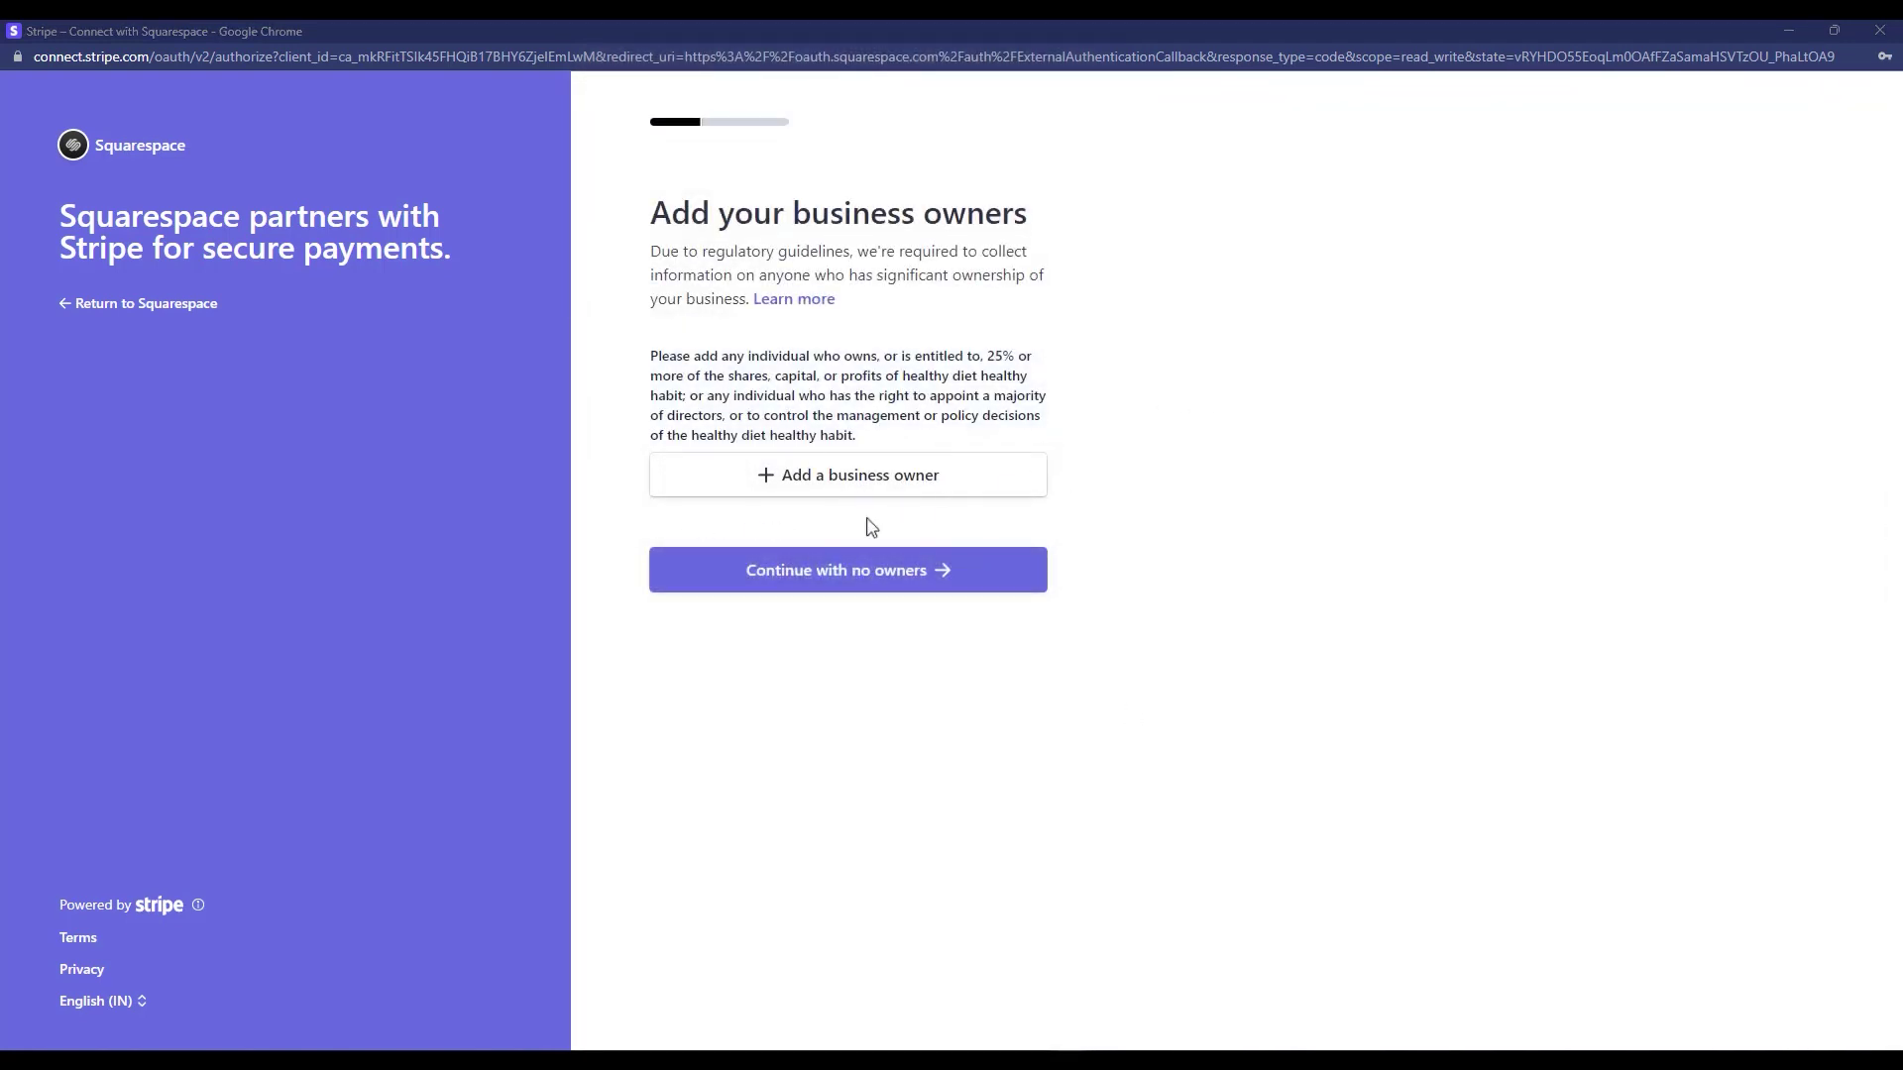
# Skip business owners, submit bank details, then submit the statement descriptor and support phone number.
pyautogui.click(830, 594)
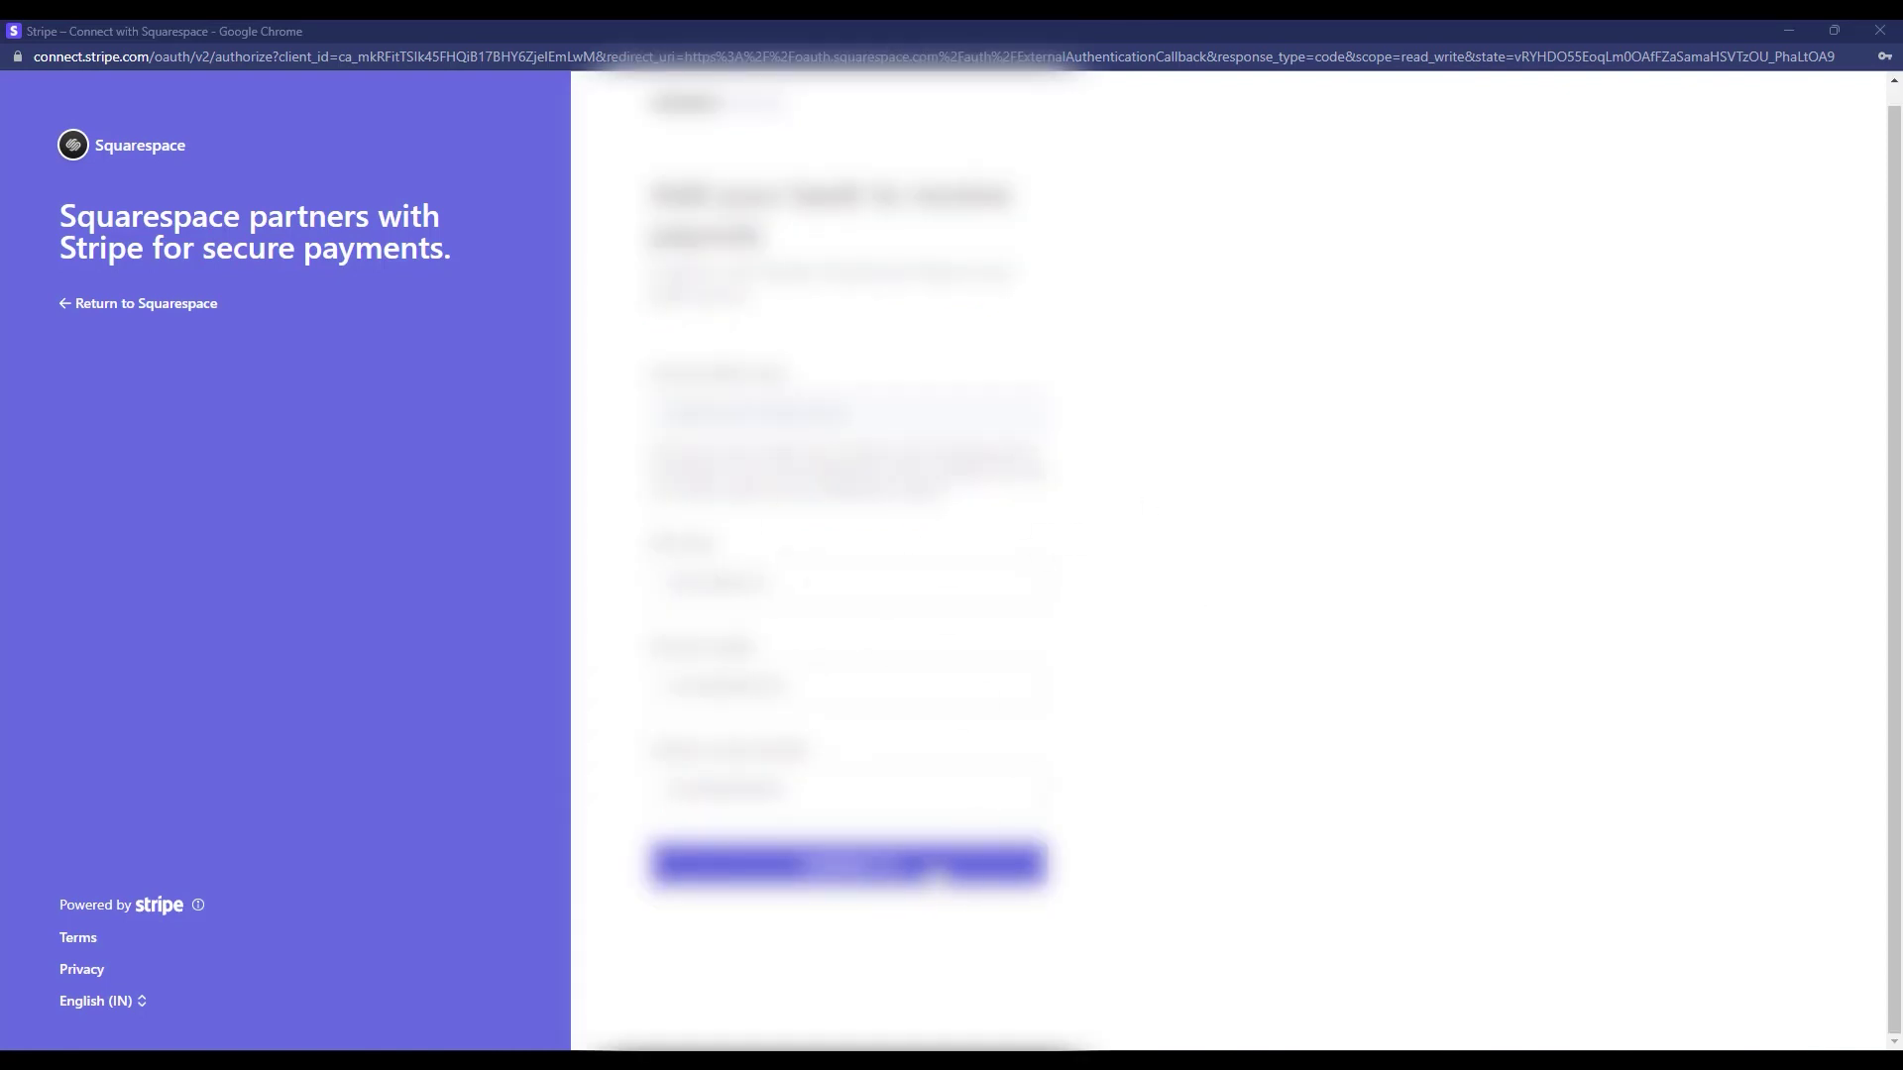
pyautogui.click(934, 870)
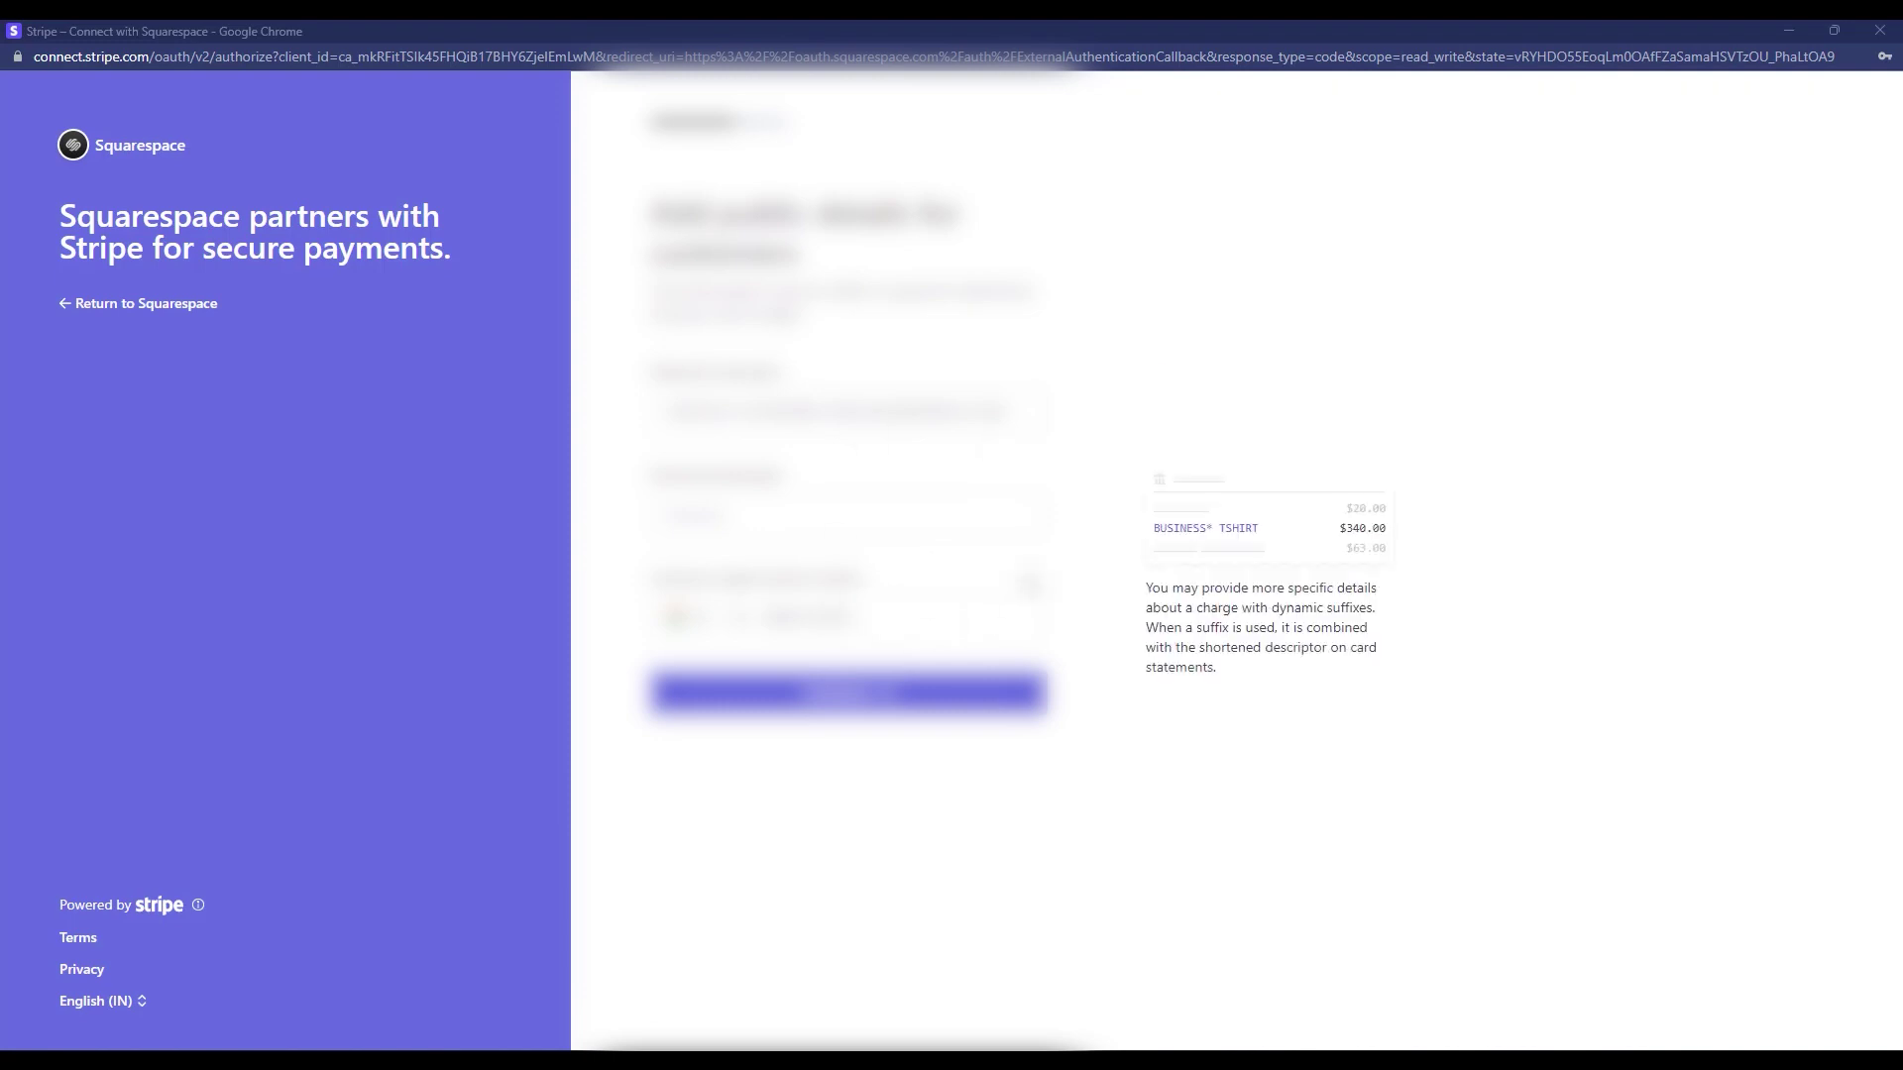
pyautogui.click(941, 707)
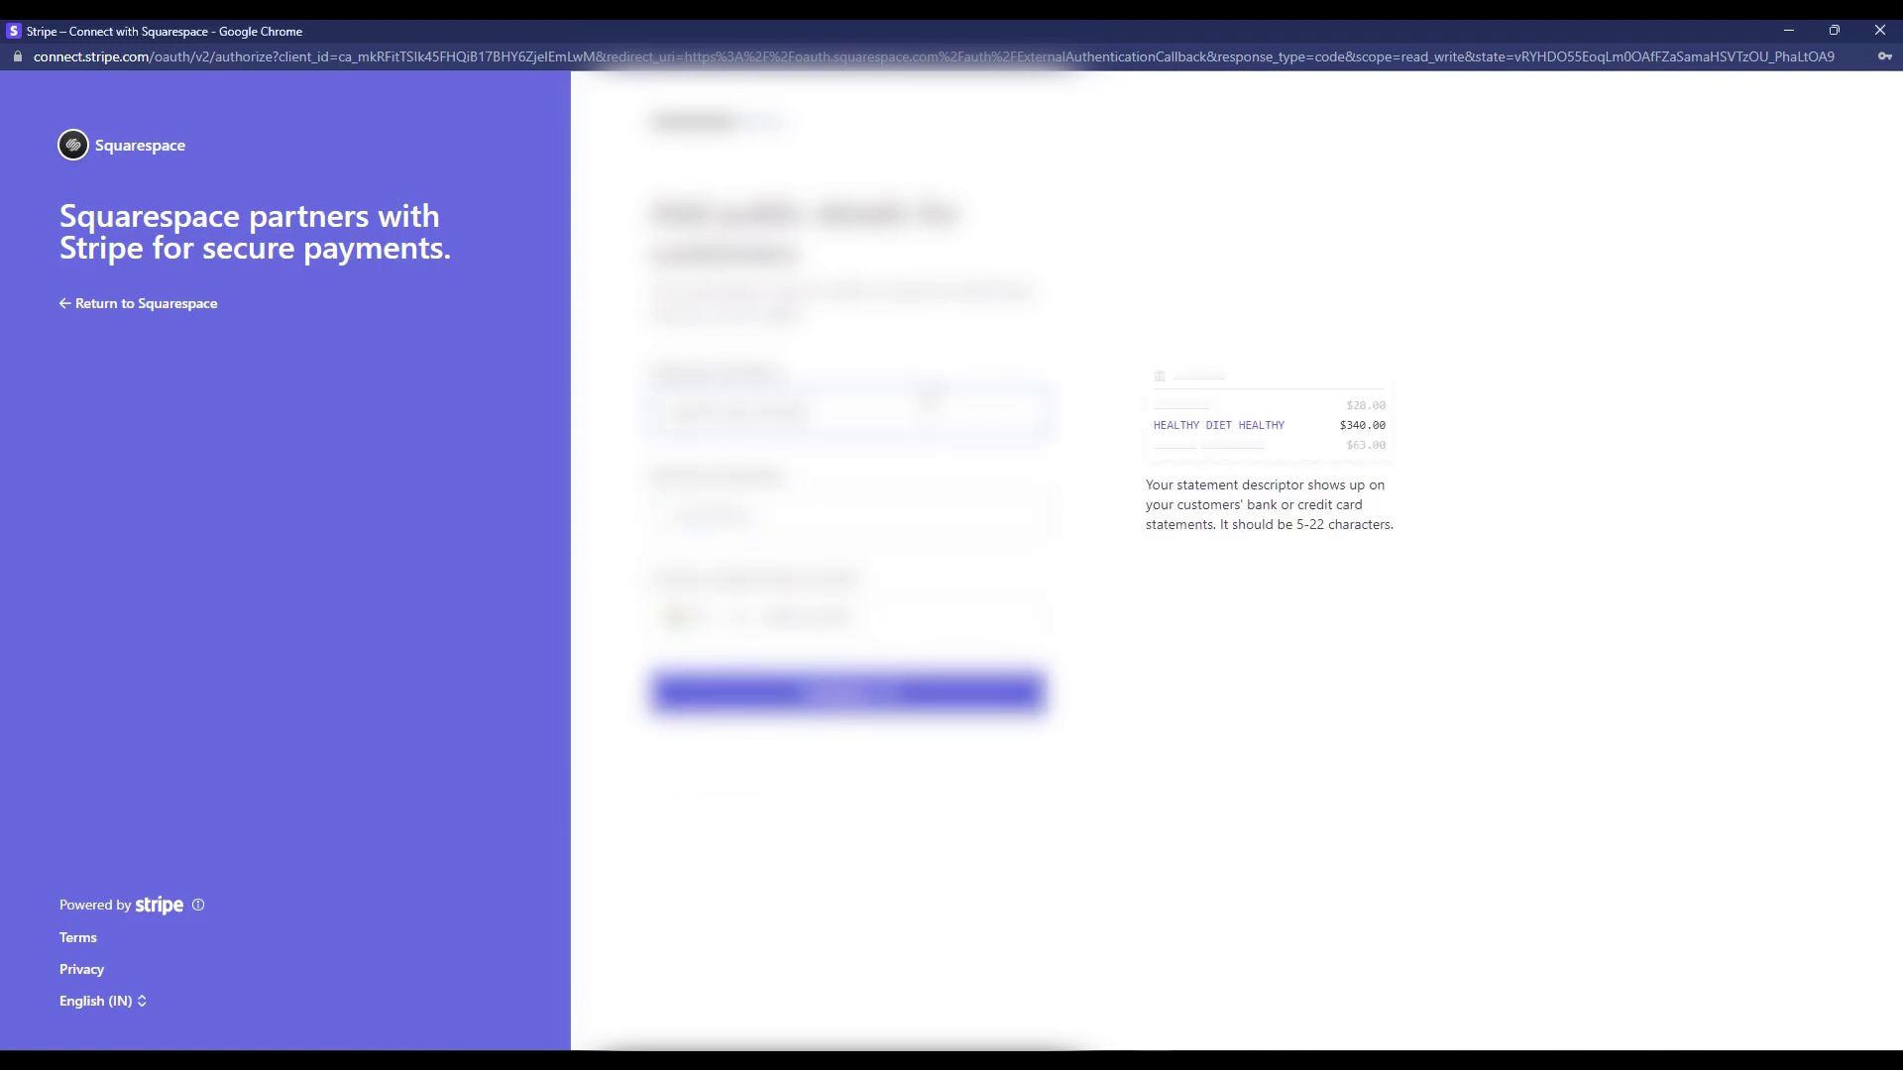
pyautogui.click(898, 629)
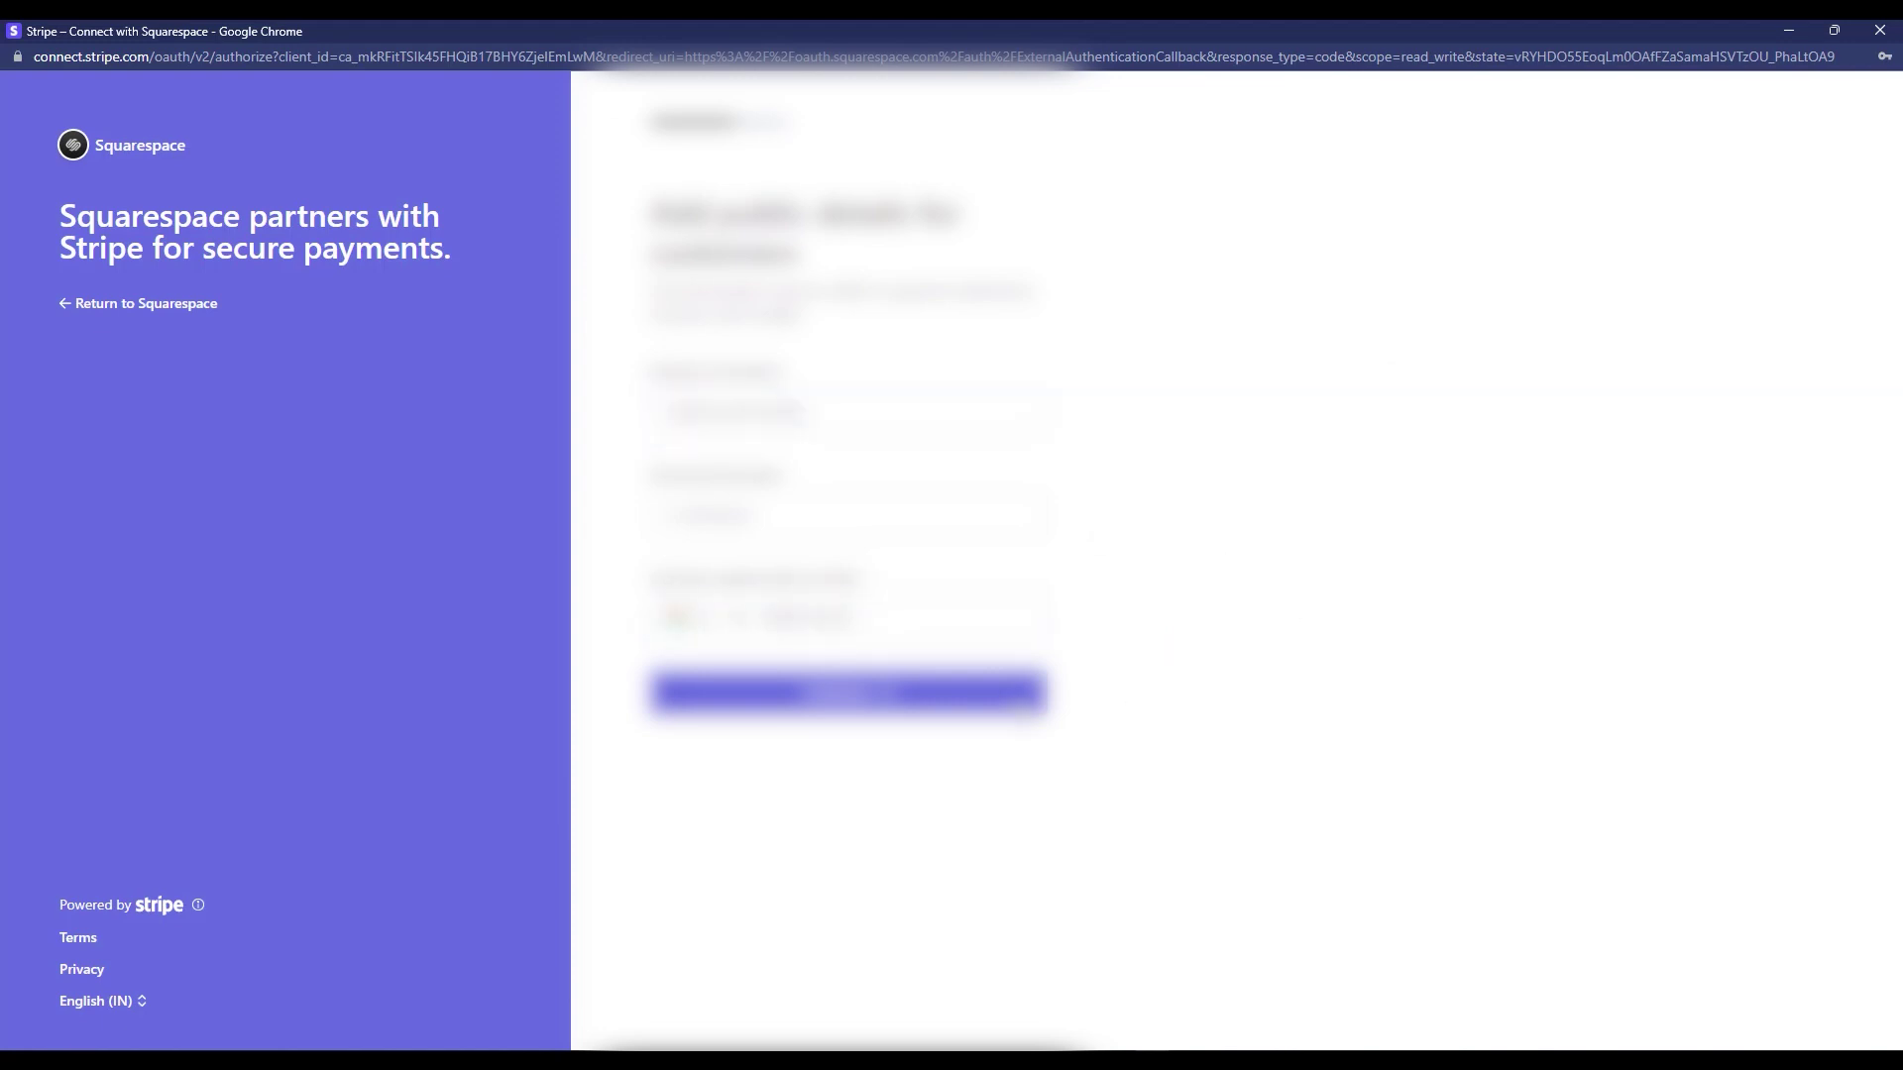
pyautogui.click(880, 711)
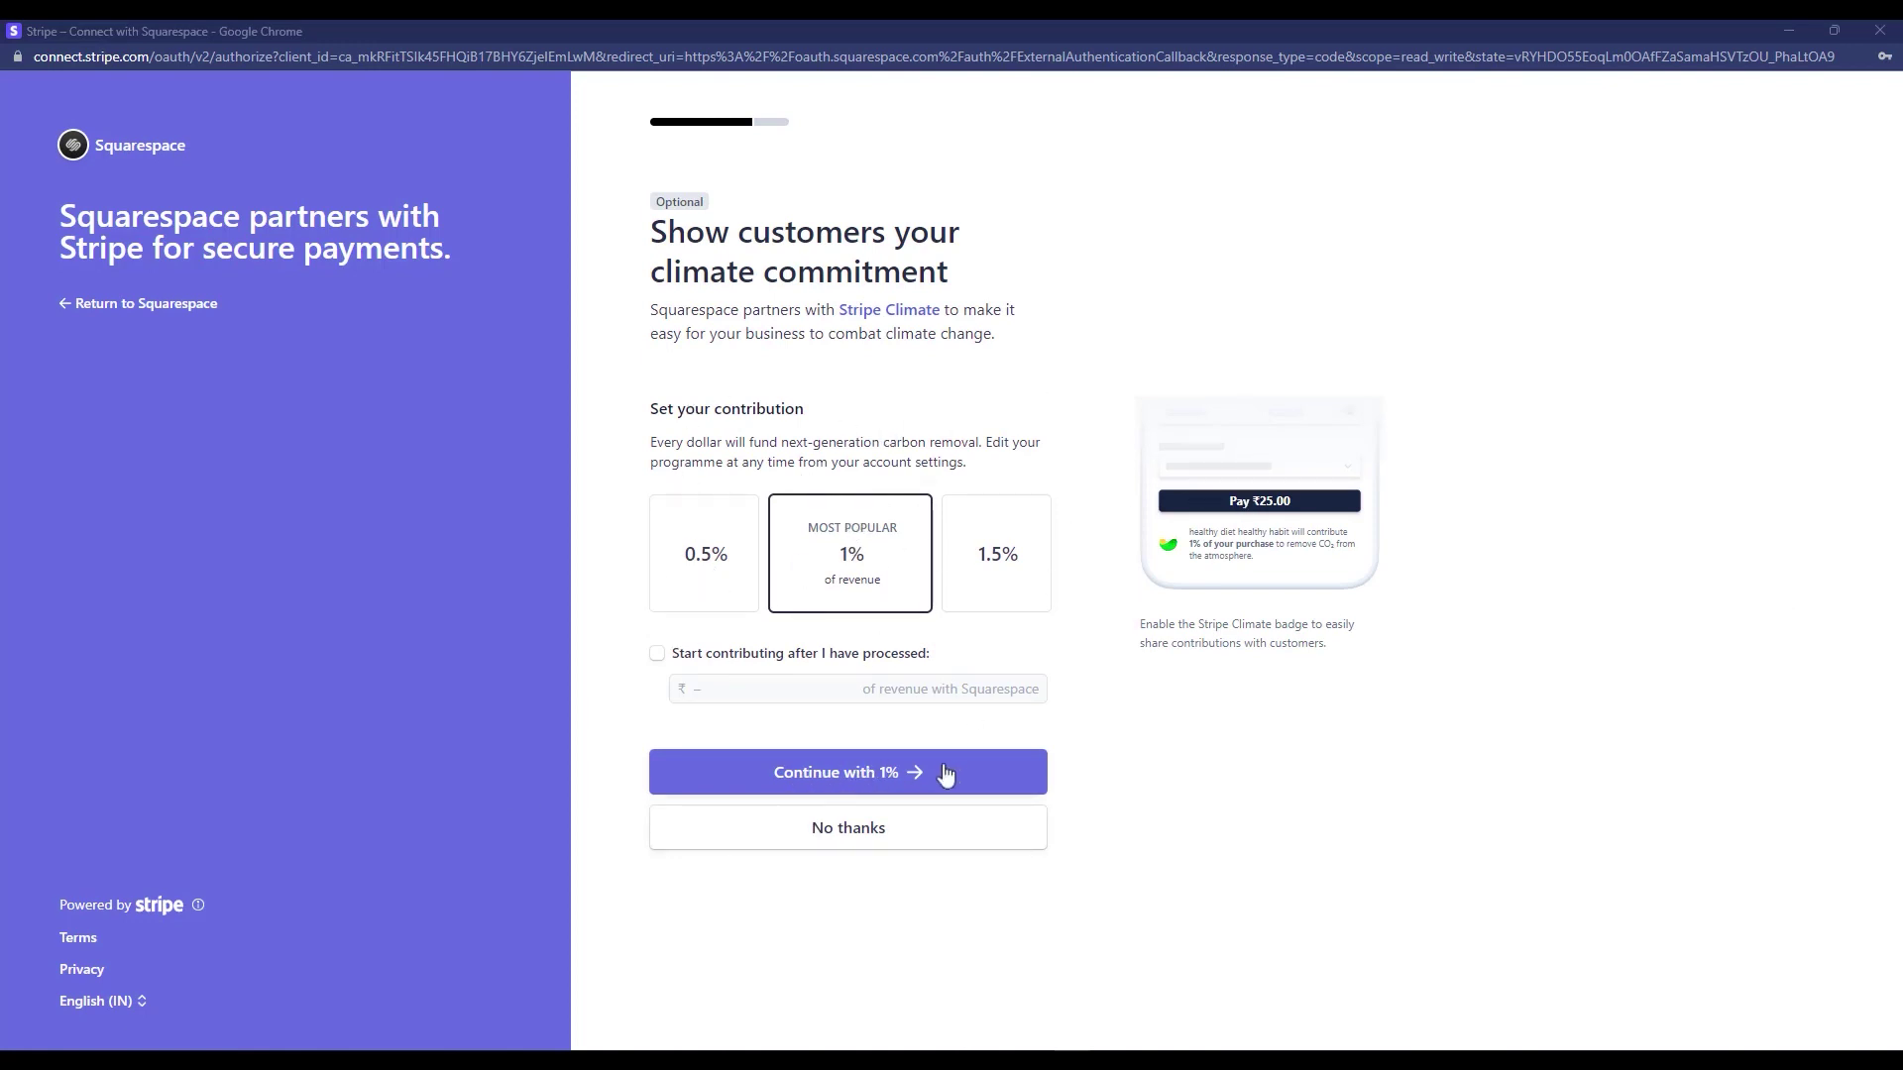
# Compare the 1.5%, 0.5% and 1% climate contributions, then decline with No thanks.
pyautogui.click(996, 595)
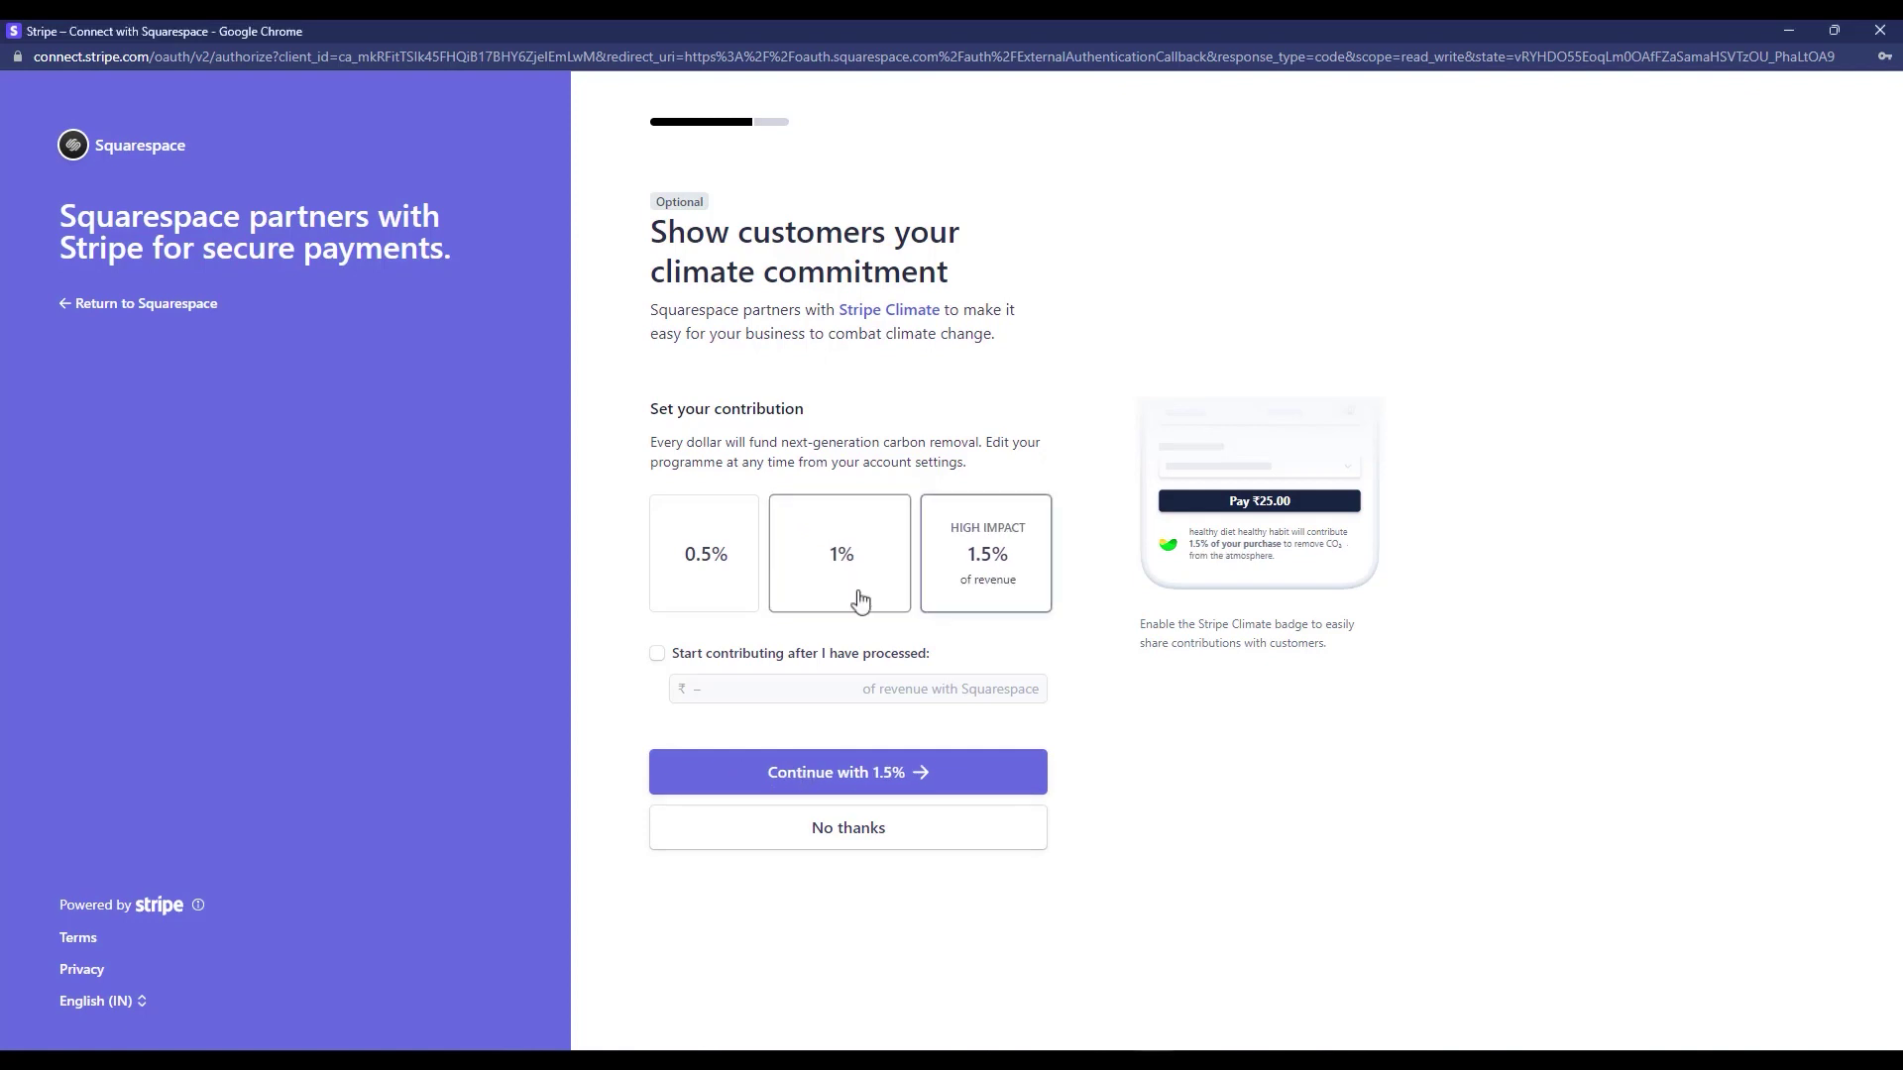
pyautogui.click(714, 570)
pyautogui.click(896, 553)
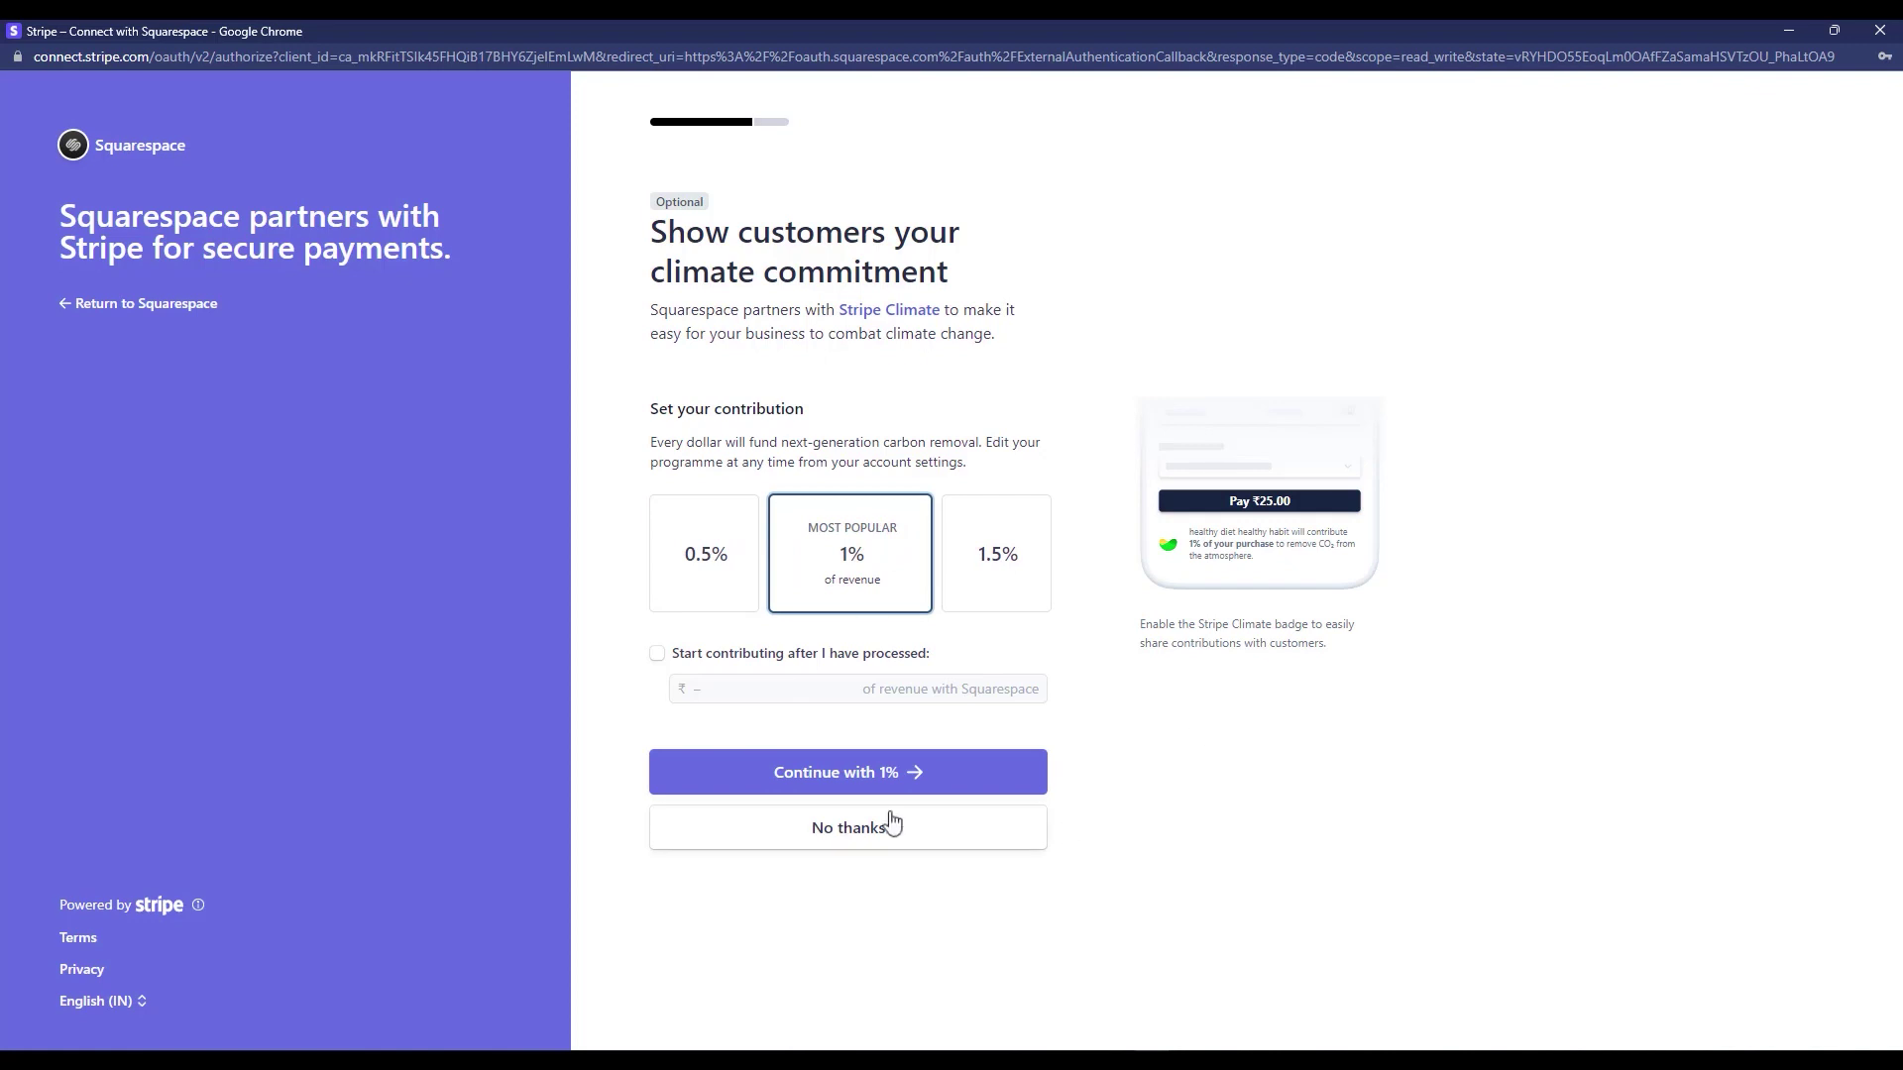
pyautogui.click(904, 841)
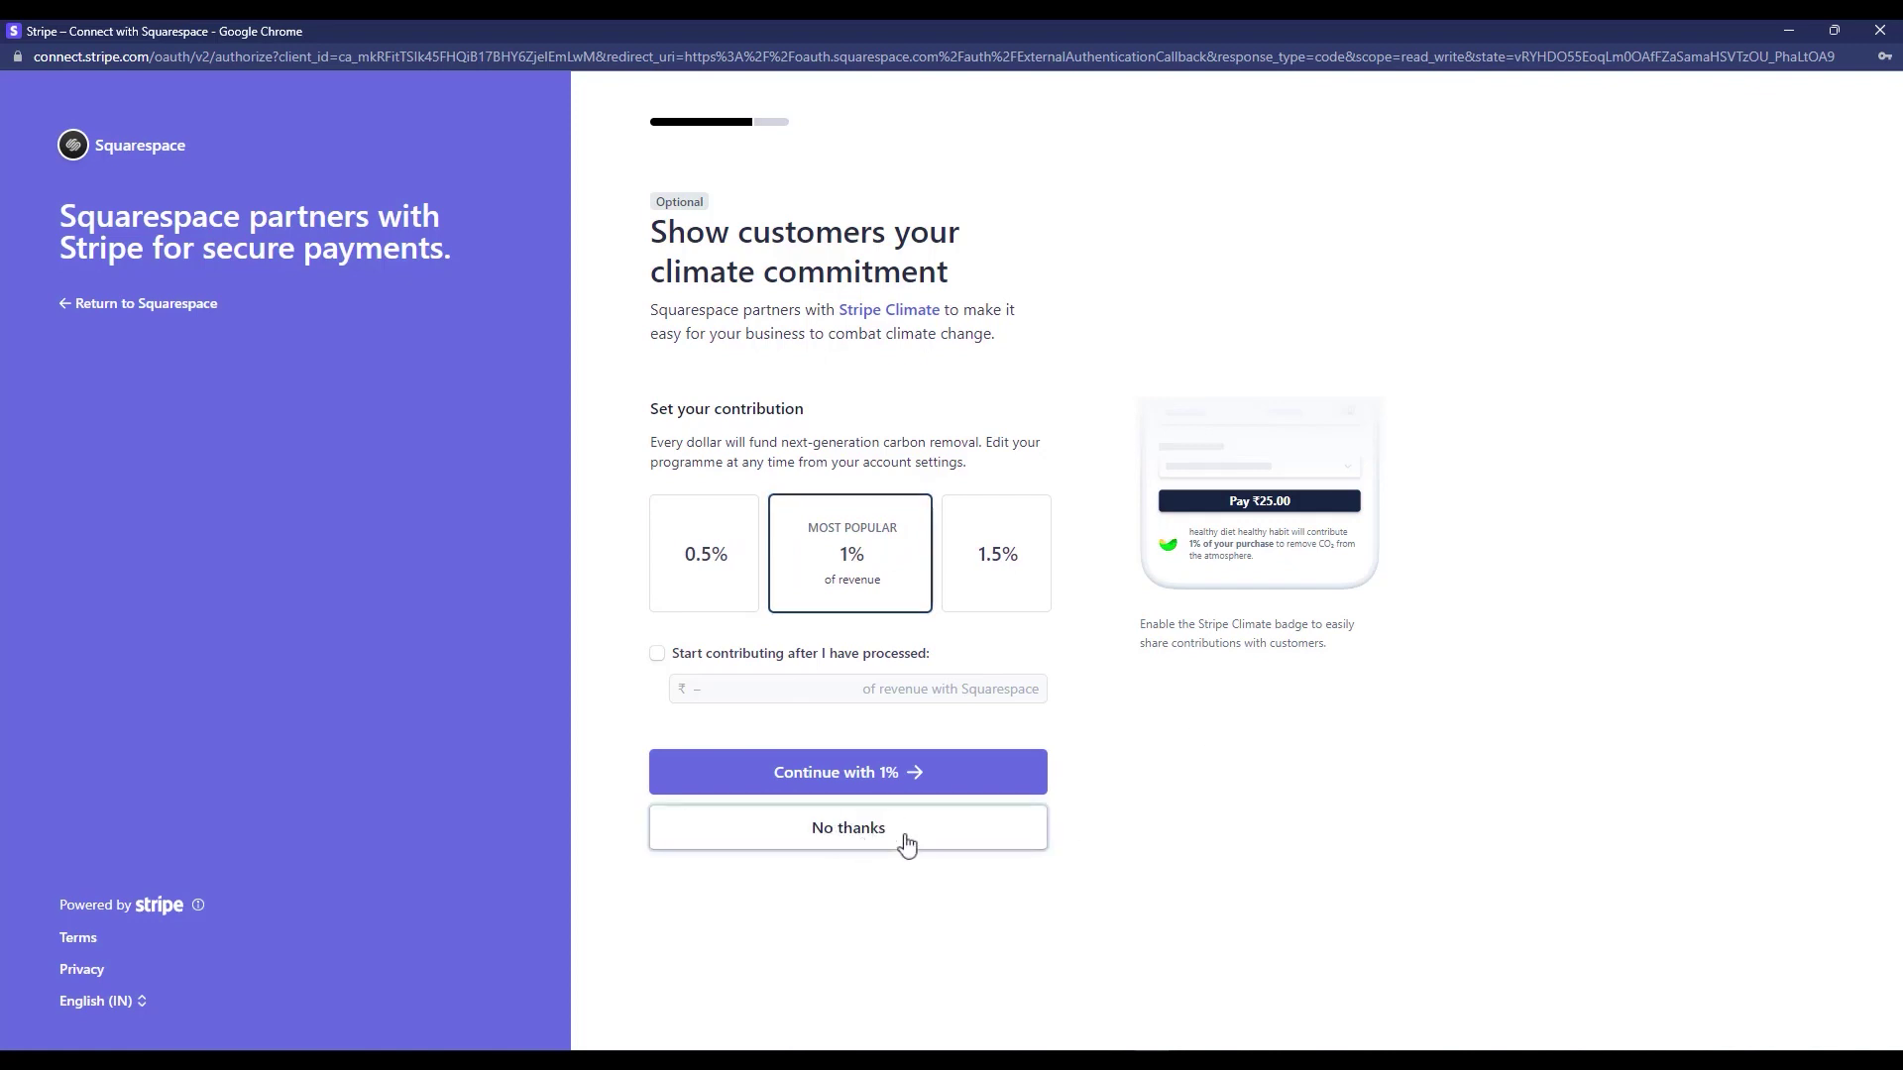